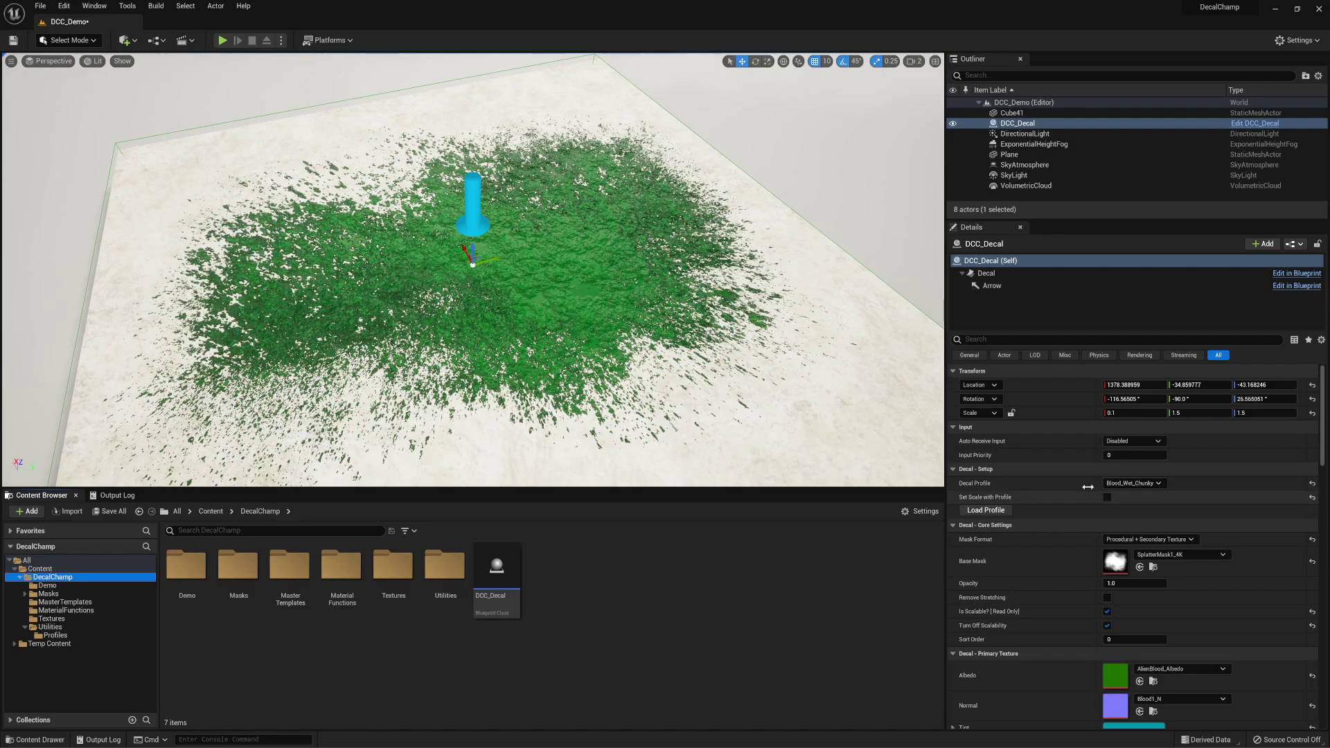
Review the DCC_Decal actor's settings, from core and texture values to procedural values, including the available mask format options
scroll(1088, 491, down, 1)
scroll(1085, 490, down, 6)
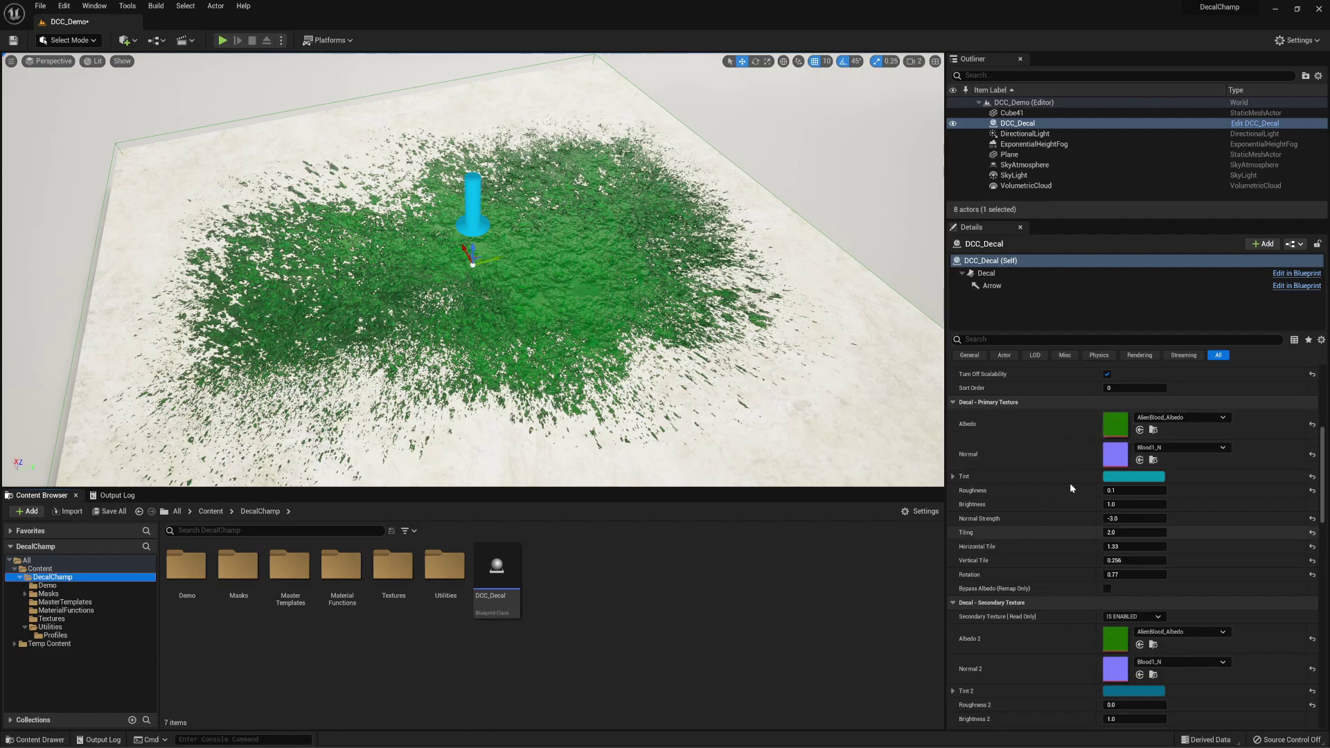
scroll(1049, 519, up, 5)
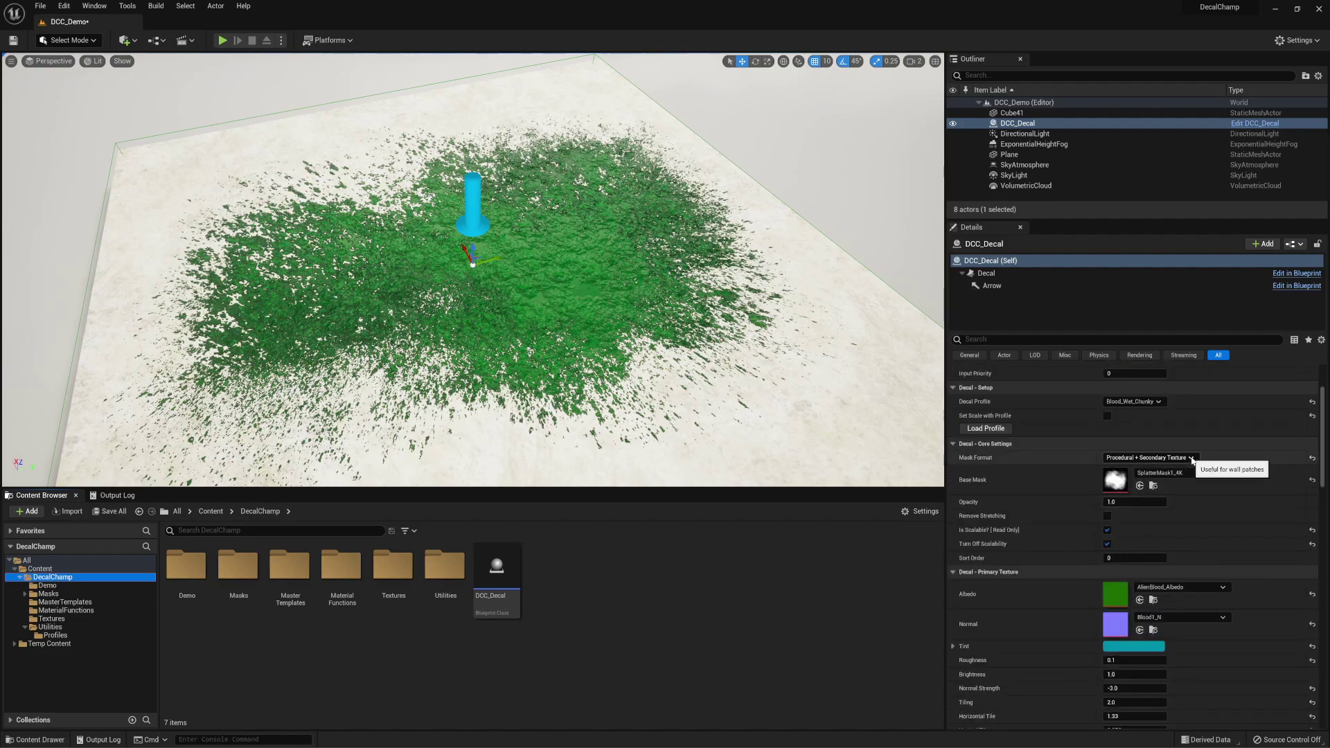
click(1191, 459)
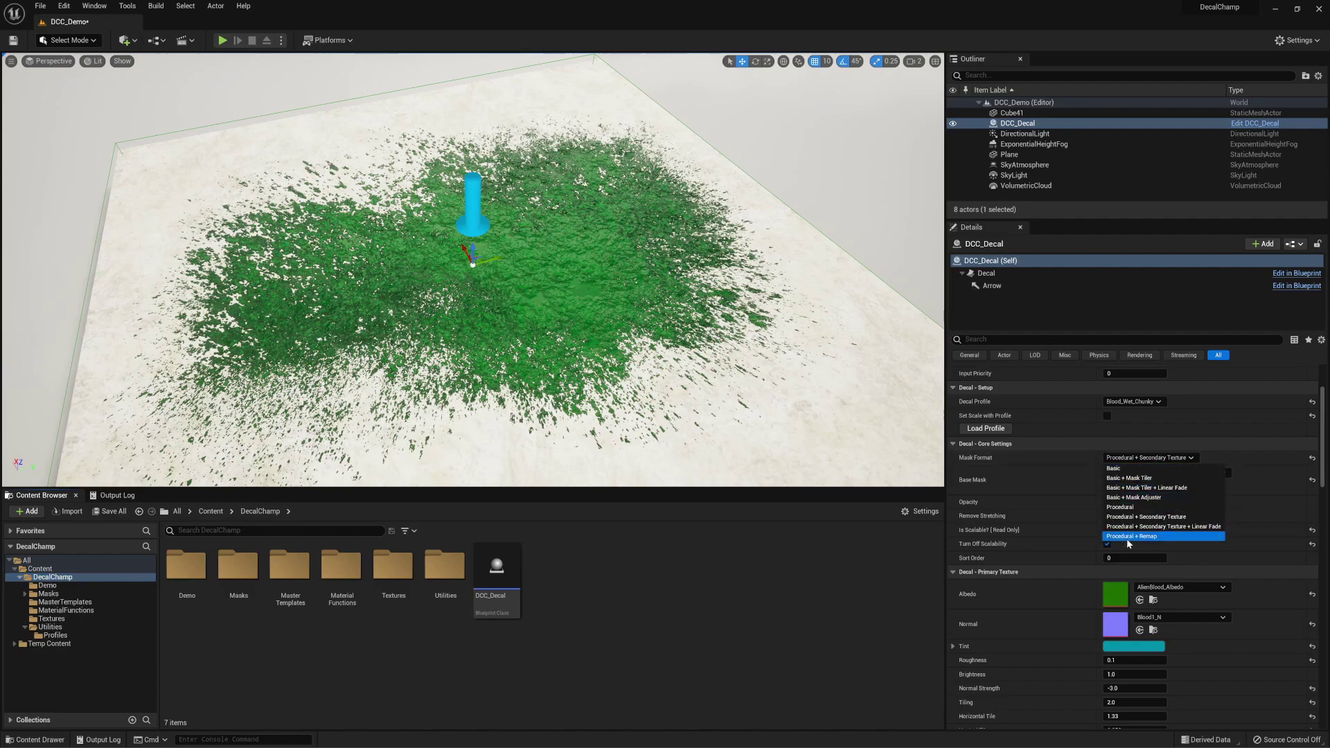
key(Escape)
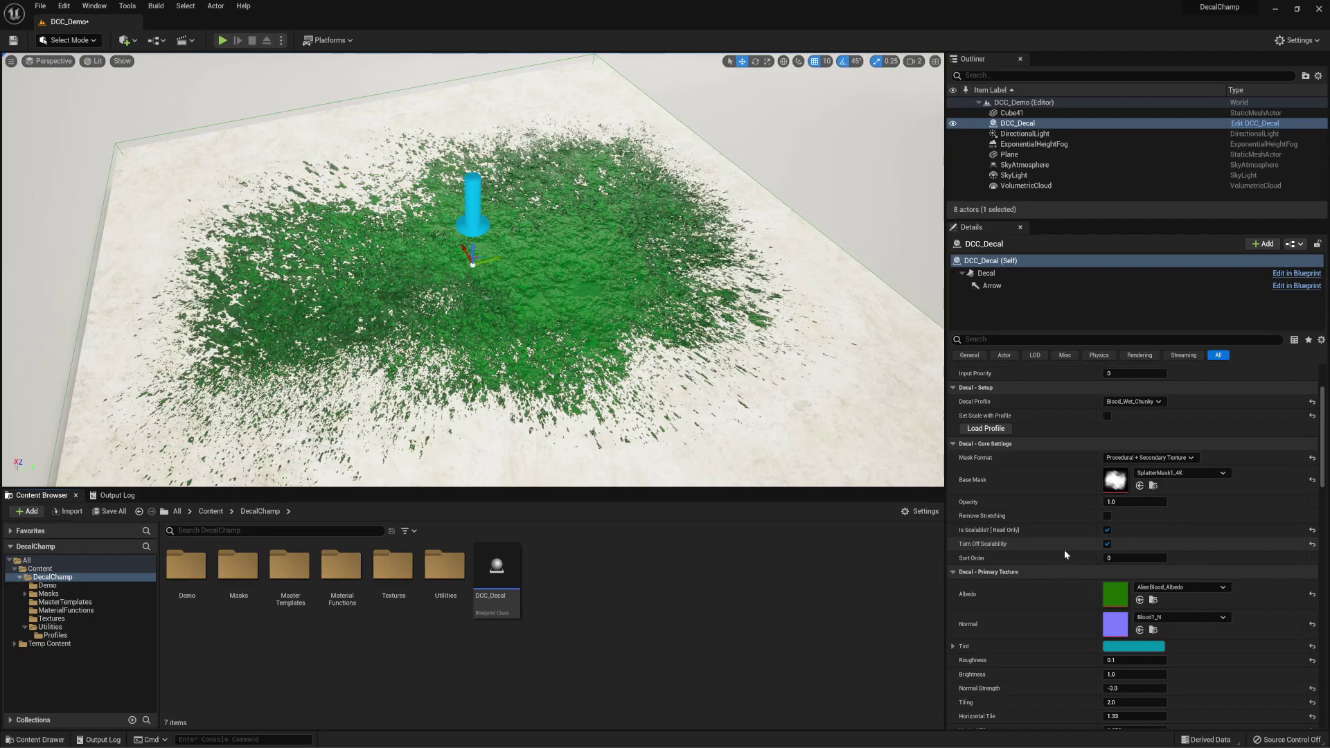
scroll(1067, 547, down, 6)
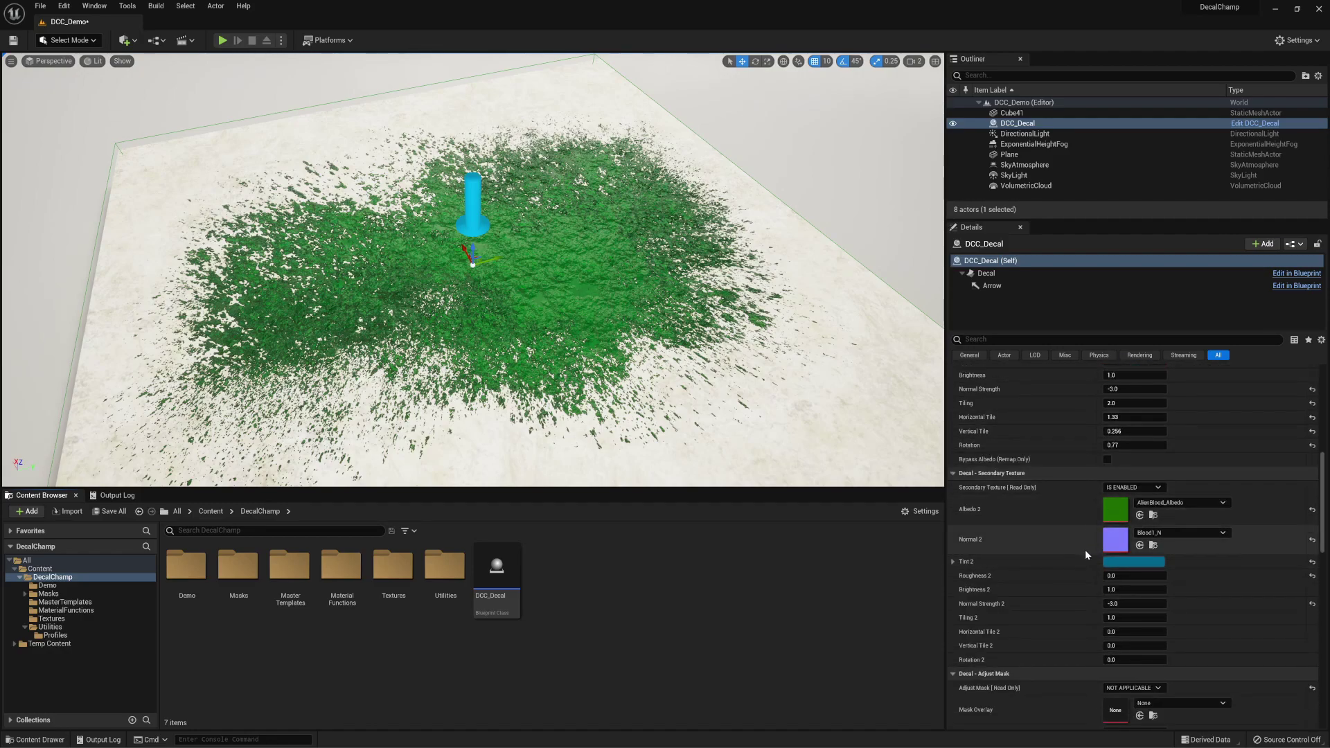
scroll(1053, 572, up, 1)
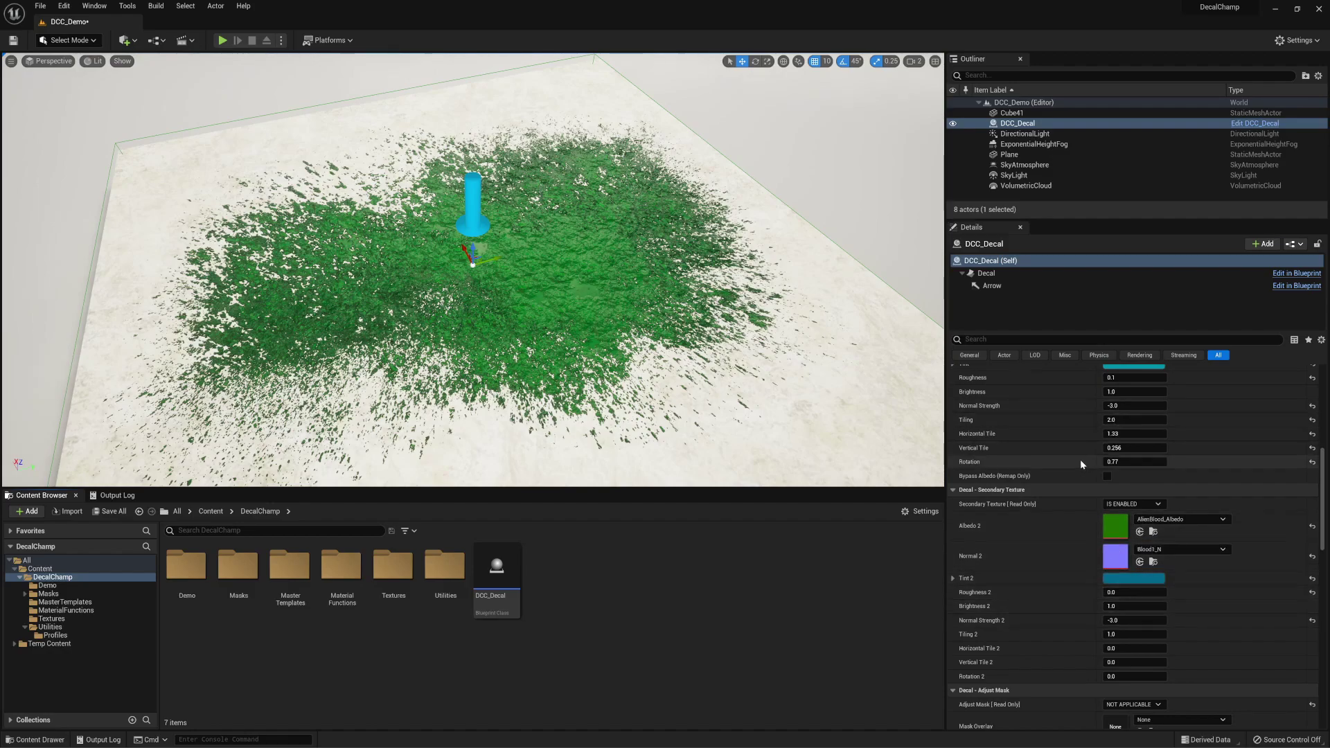
scroll(1102, 485, up, 1)
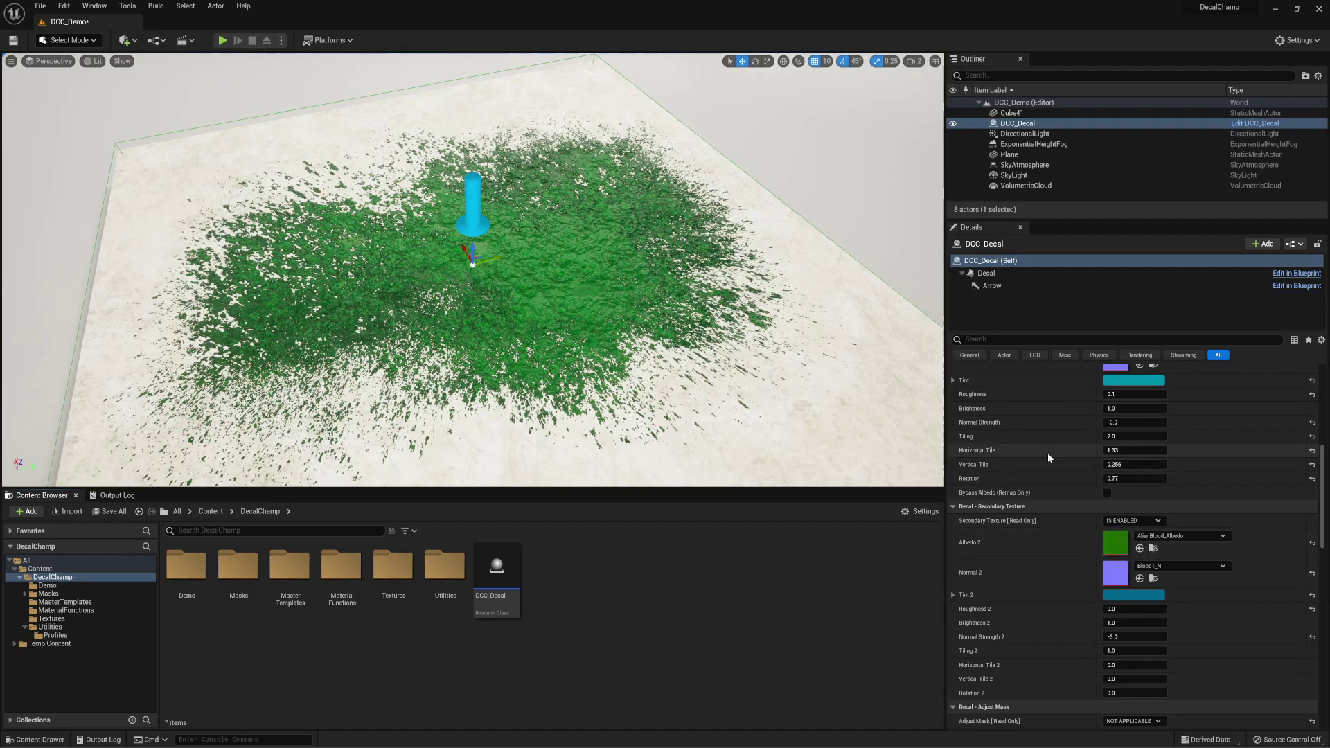
scroll(1049, 453, down, 4)
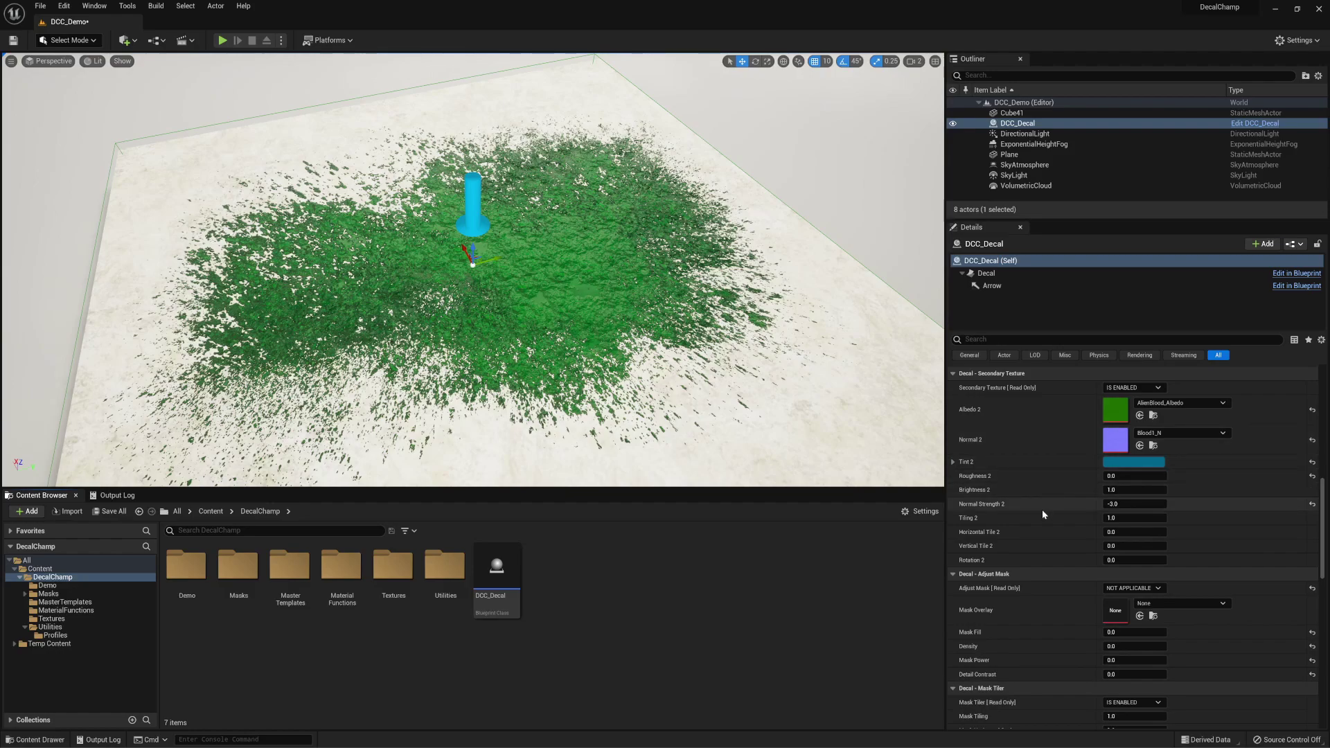
scroll(1040, 489, down, 5)
scroll(1040, 489, down, 6)
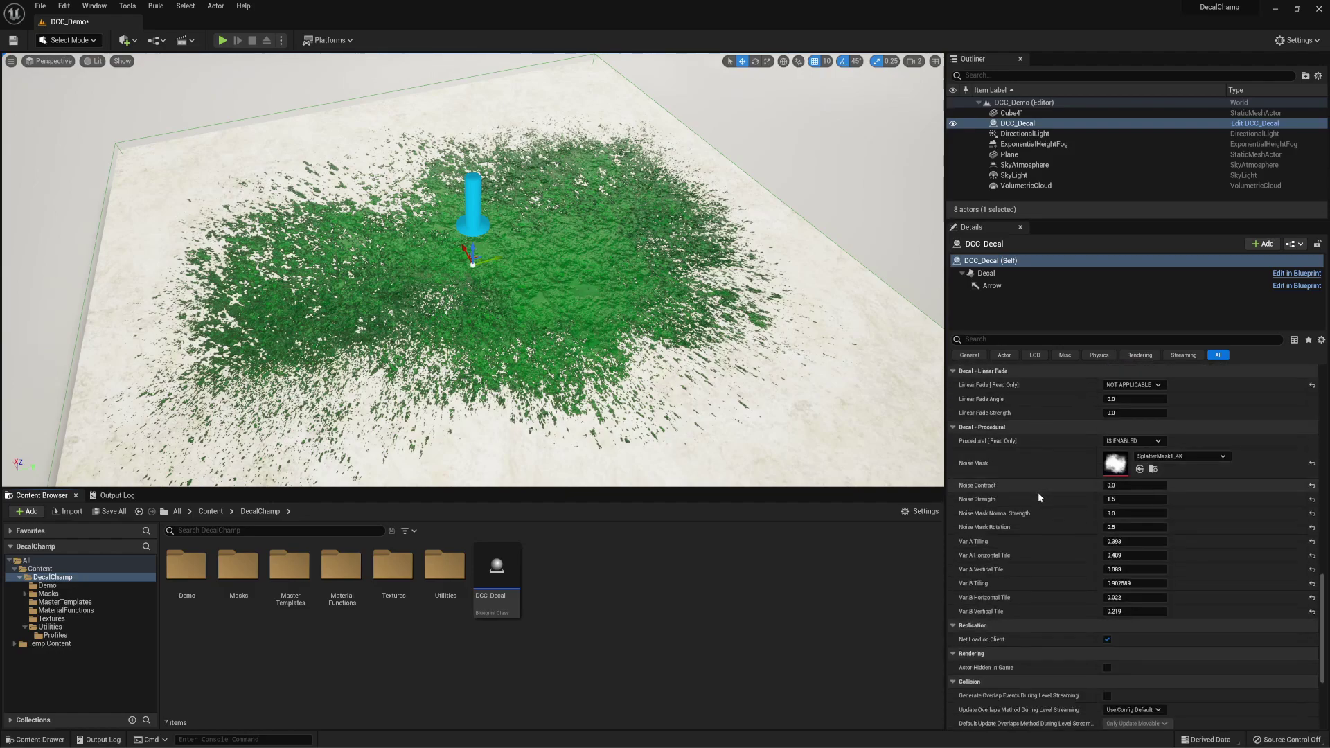
scroll(1049, 539, up, 6)
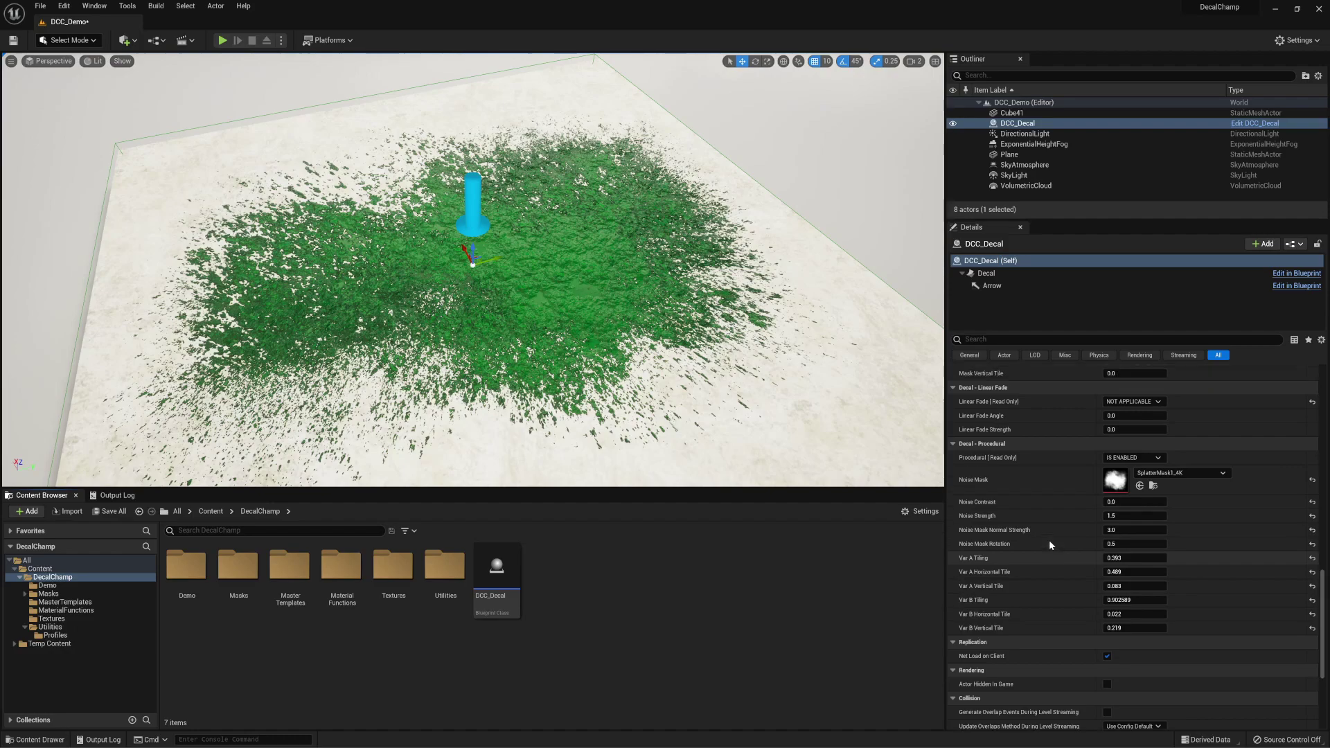
scroll(1042, 593, up, 15)
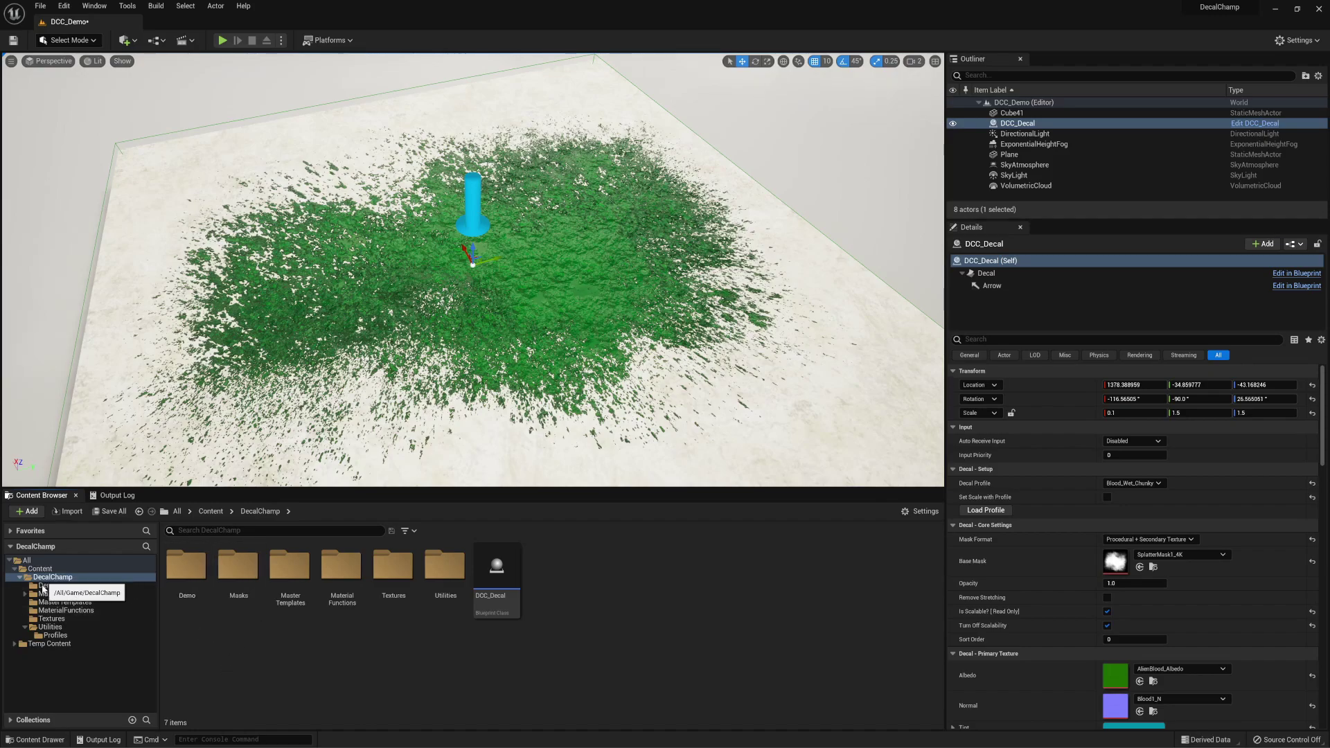
Open the DCC_Profiles enumeration from the Profiles folder inside DecalChamp's Utilities folder
click(443, 570)
double_click(443, 570)
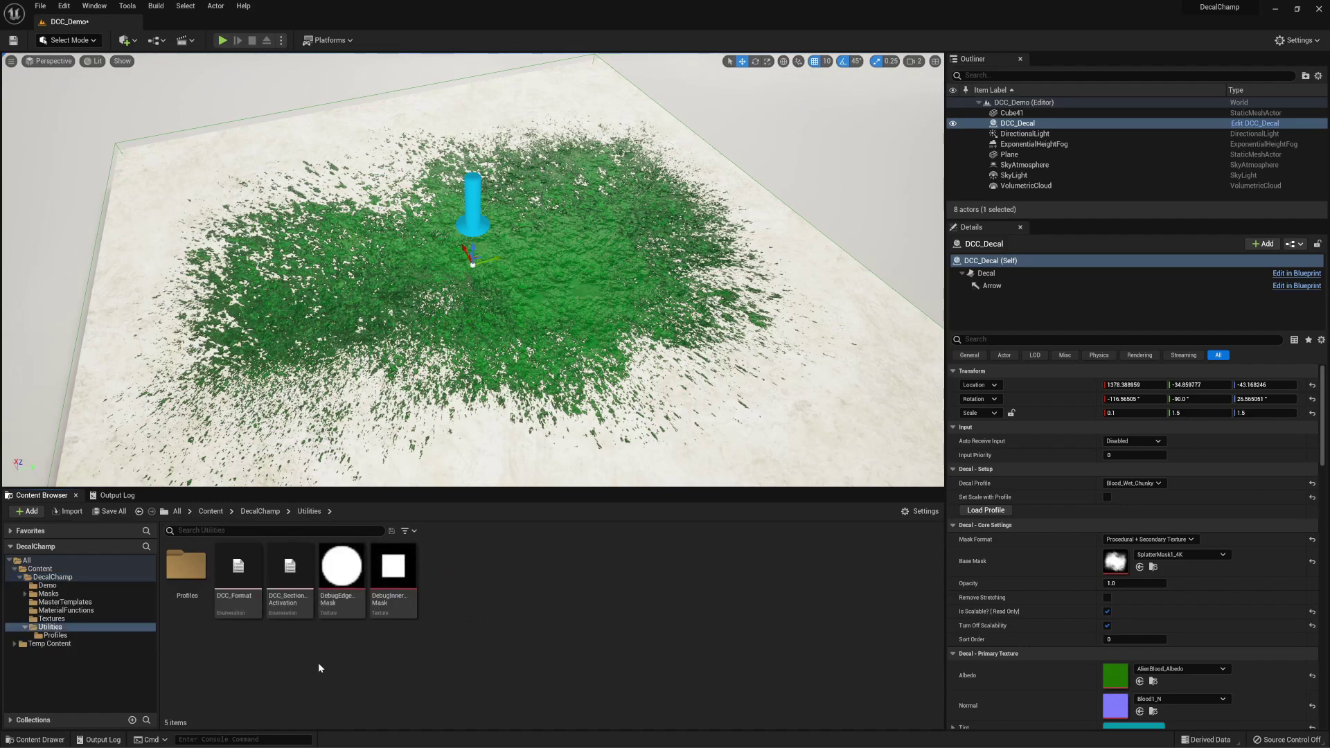
double_click(185, 570)
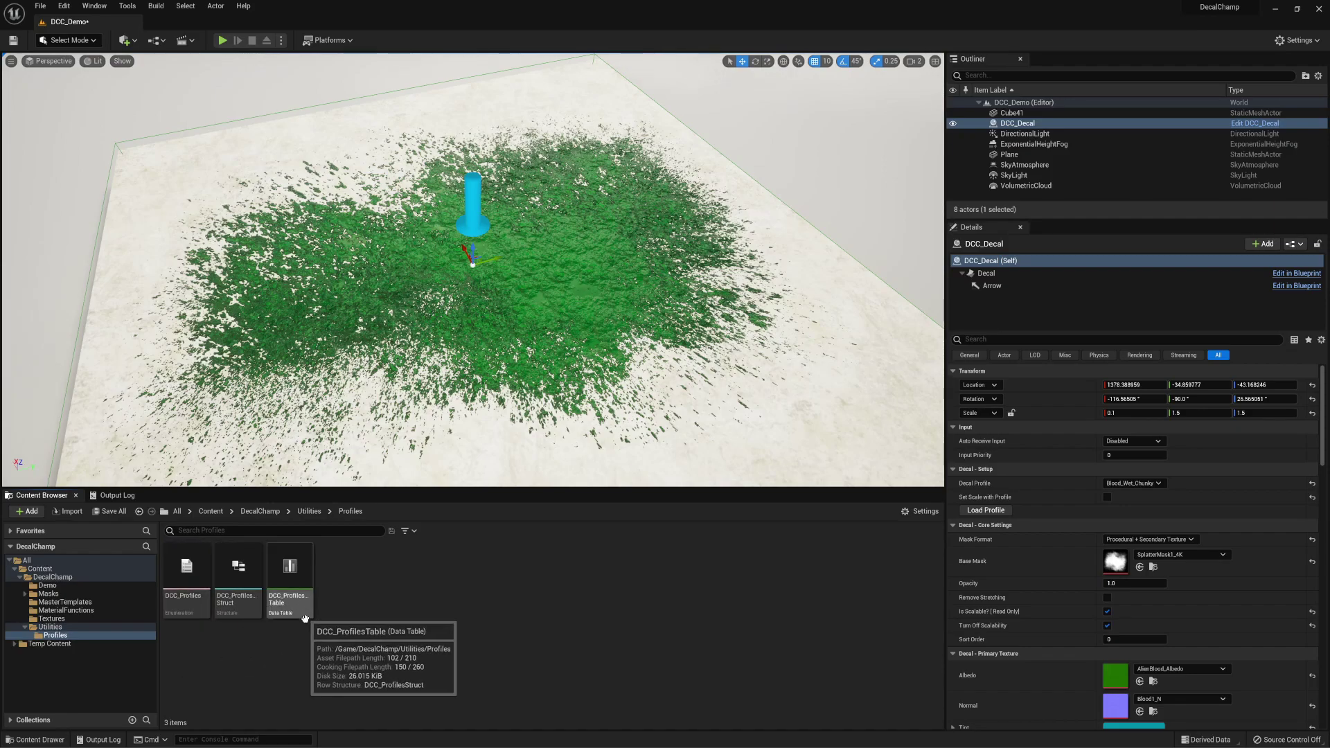
click(186, 567)
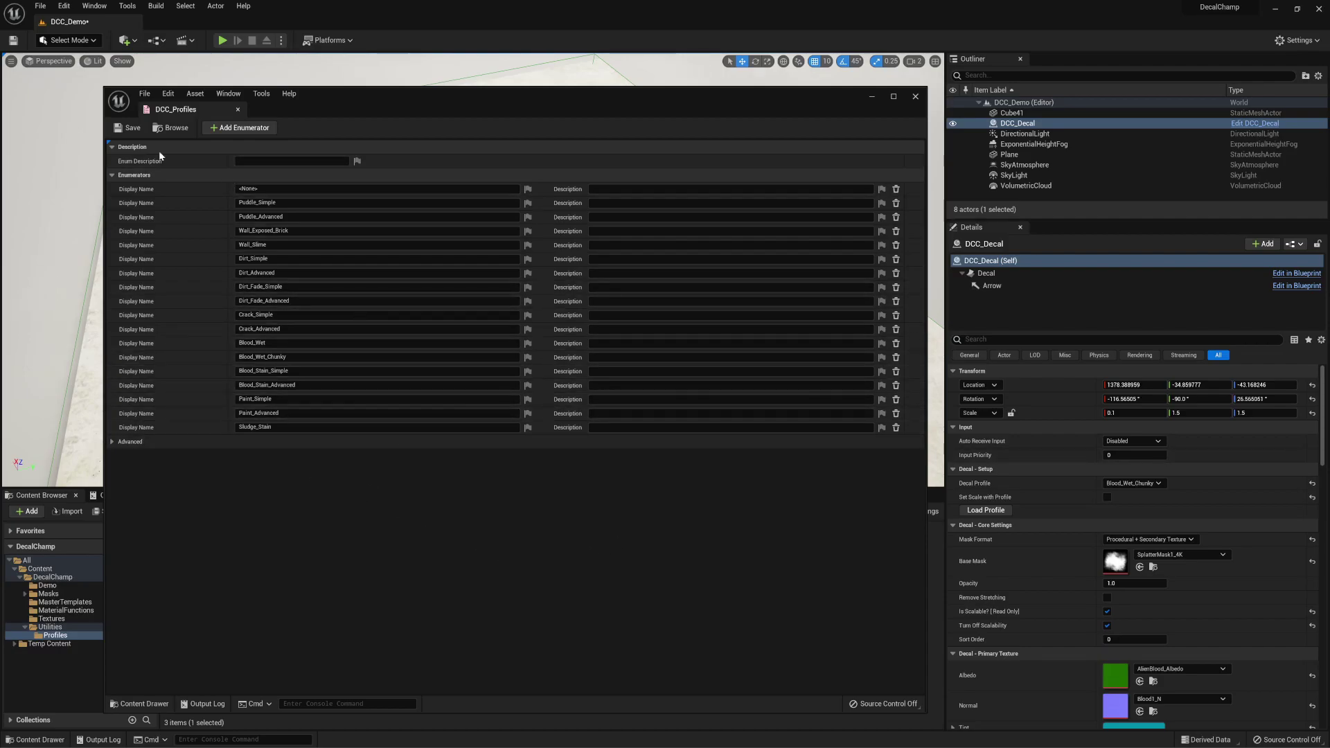
Add an enumerator named Alien_Blood to DCC_Profiles, then save and close the enumeration
click(239, 130)
click(244, 441)
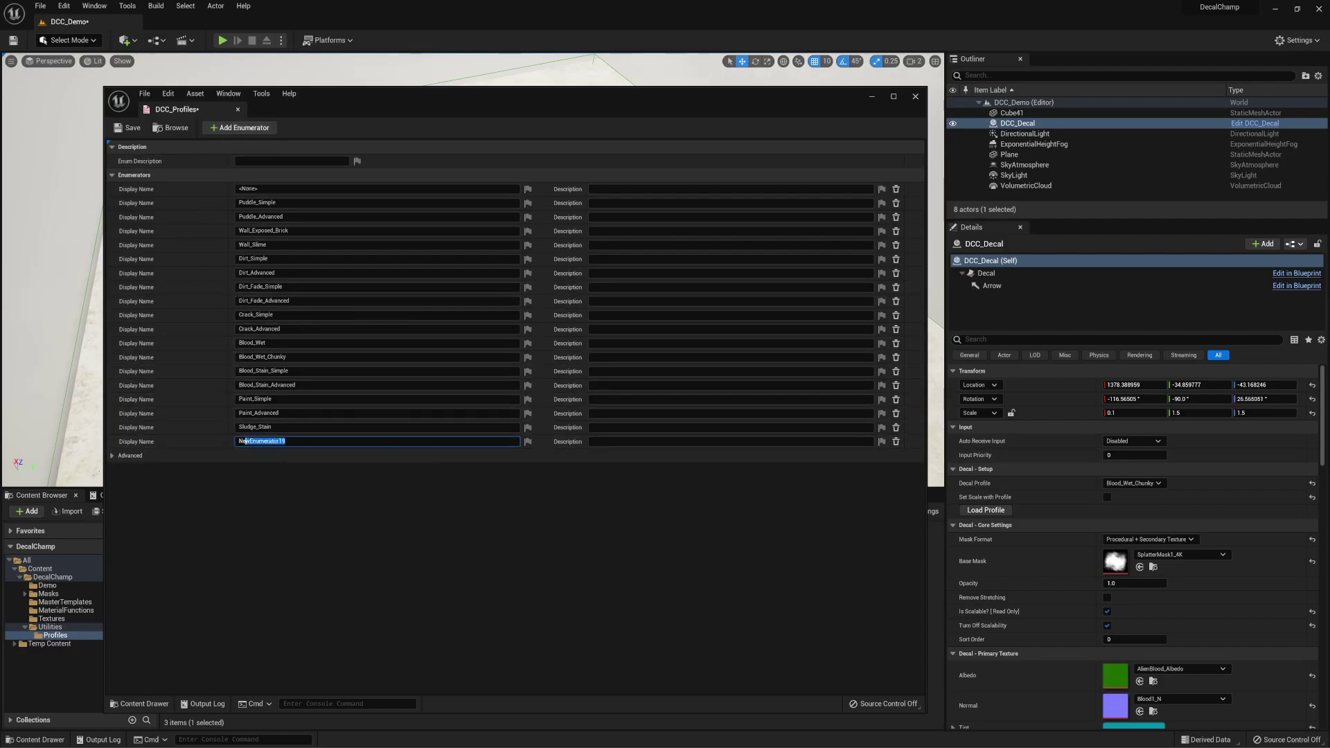
text(Alien_Blood)
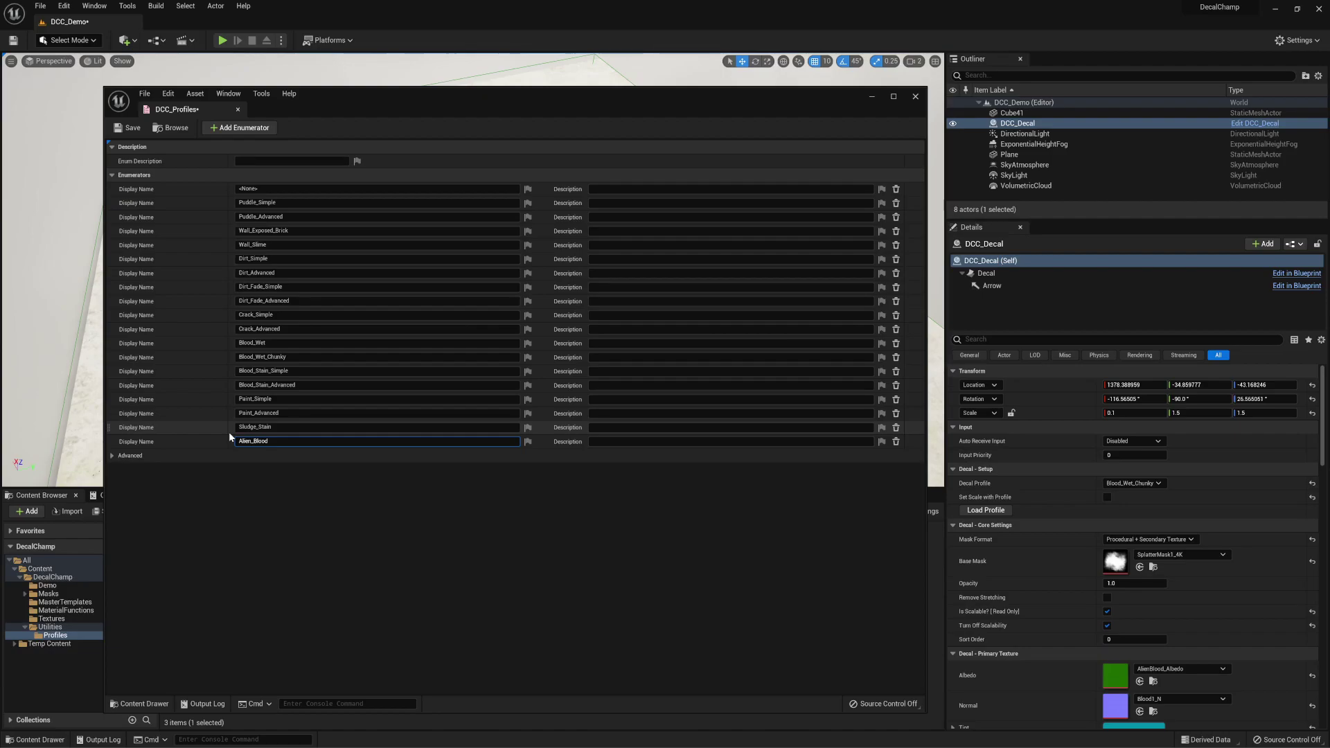
key(Return)
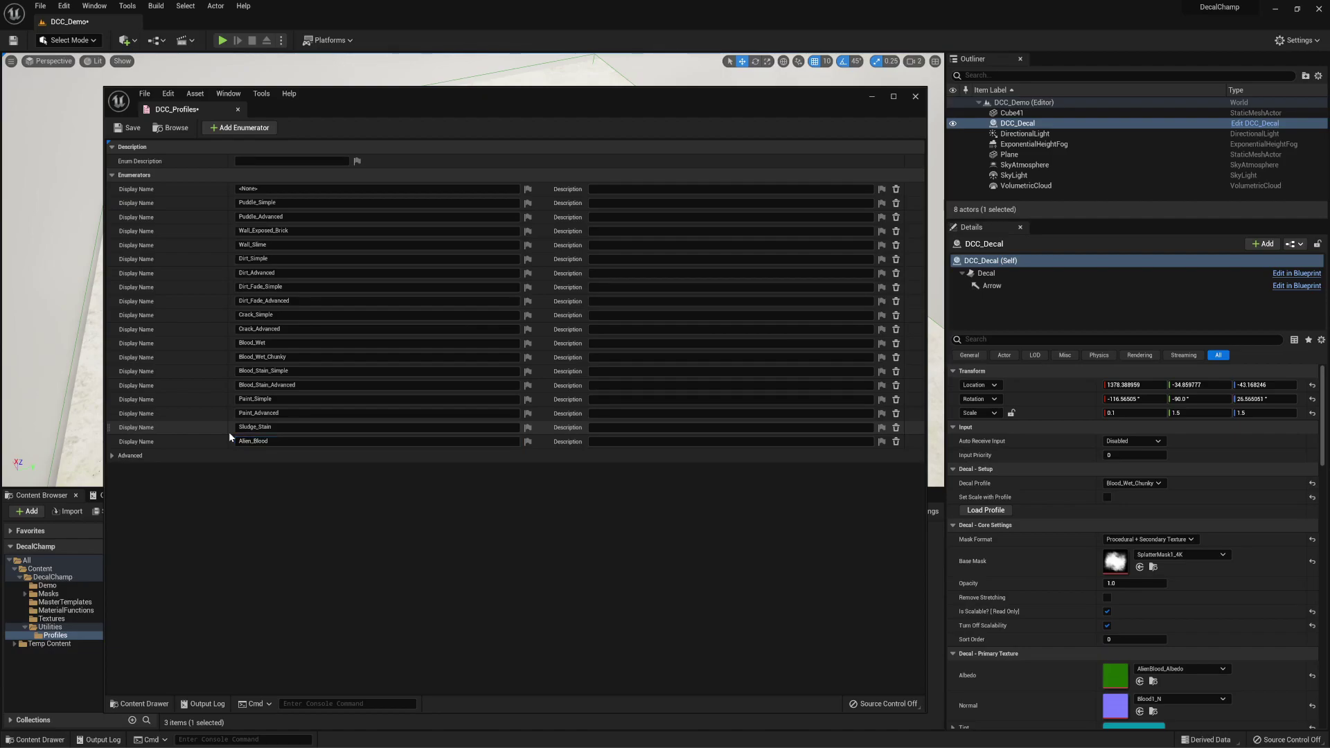
click(127, 129)
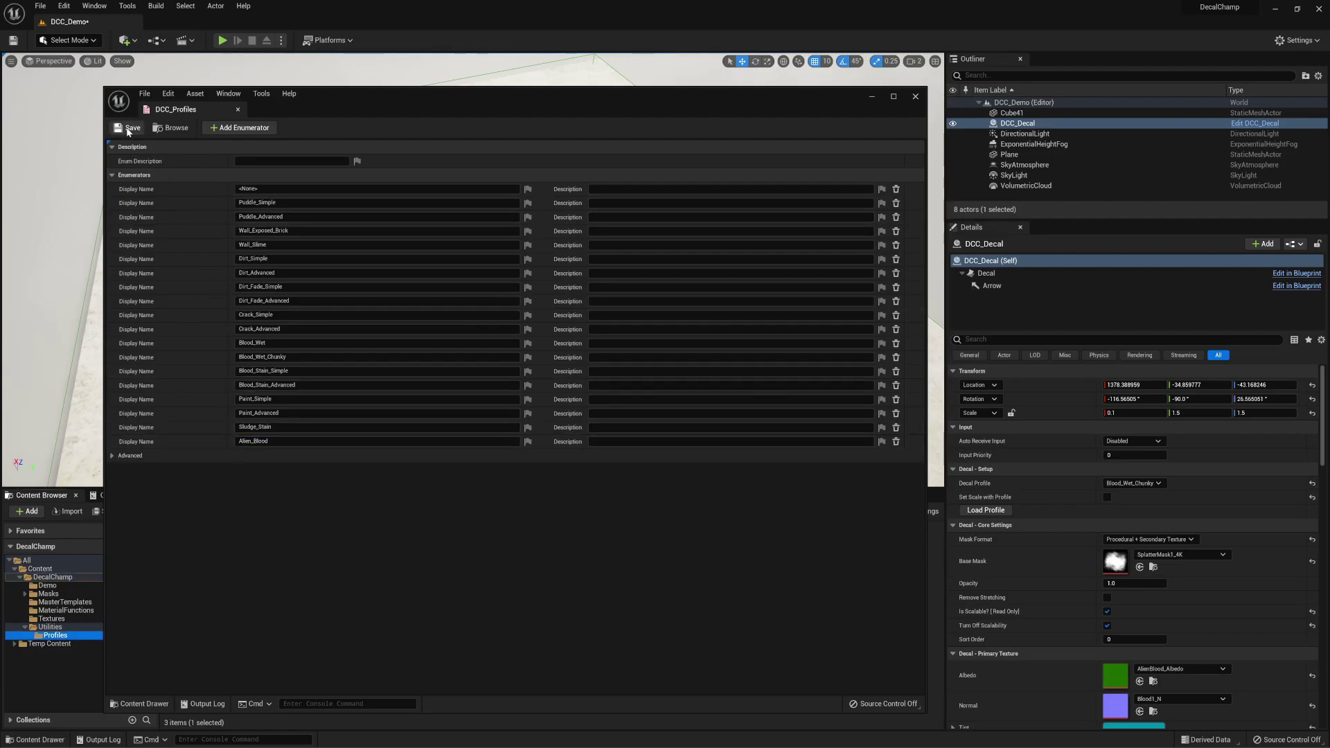
click(915, 97)
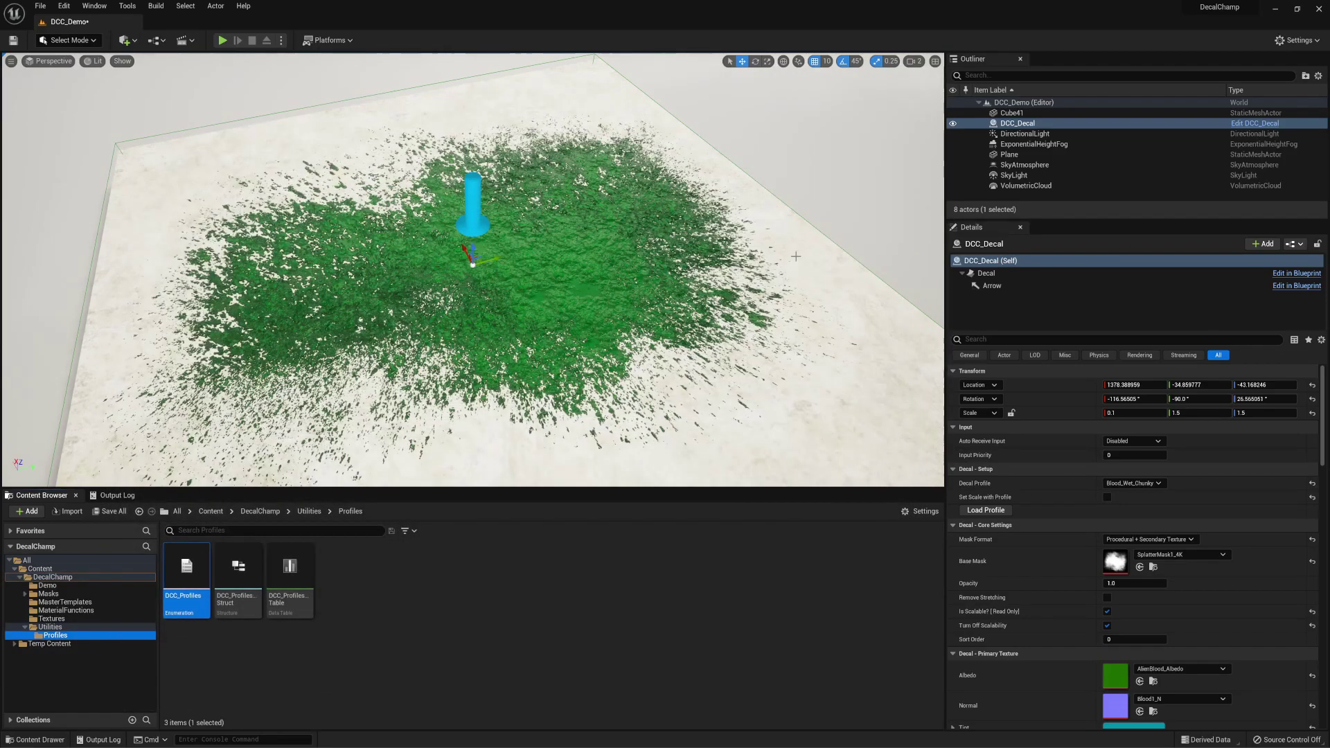
Open the DCC_ProfilesTable data table and add a new row named Alien_Blood
double_click(290, 568)
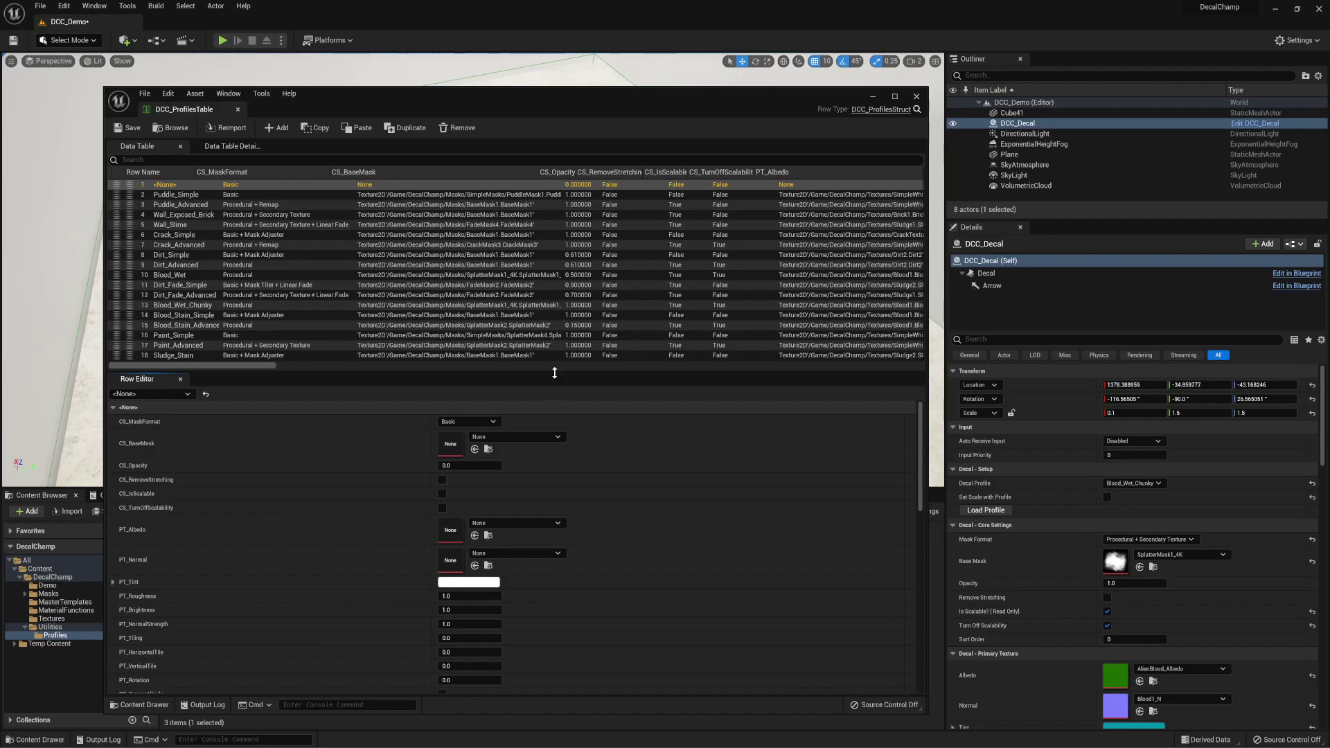
drag(555, 372, 566, 411)
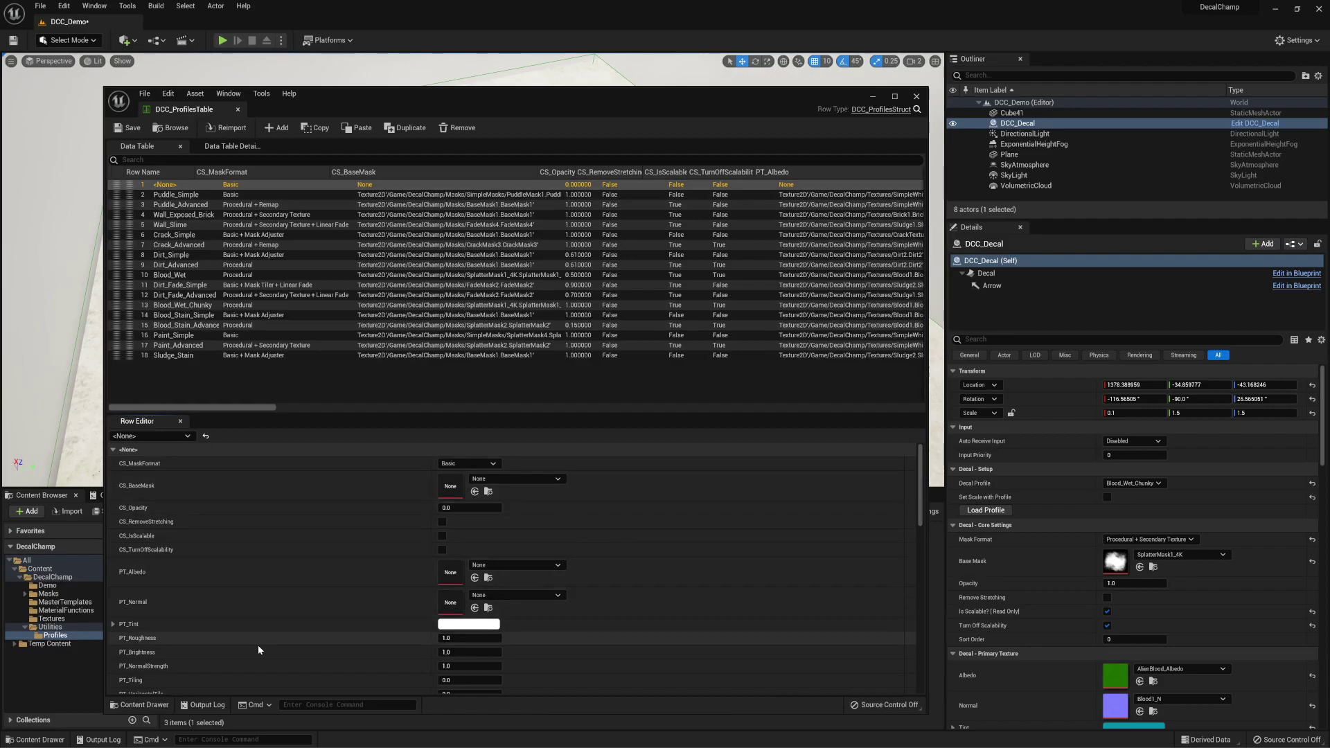
click(277, 128)
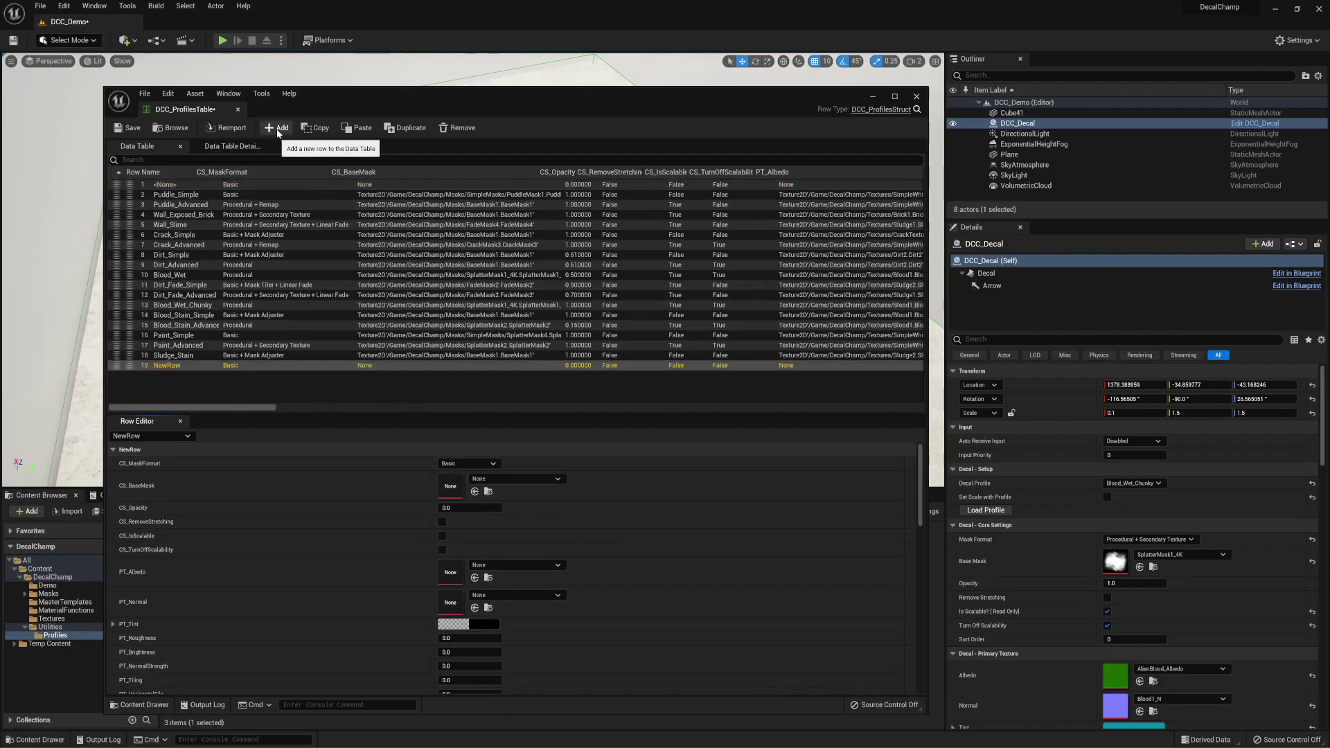
double_click(166, 367)
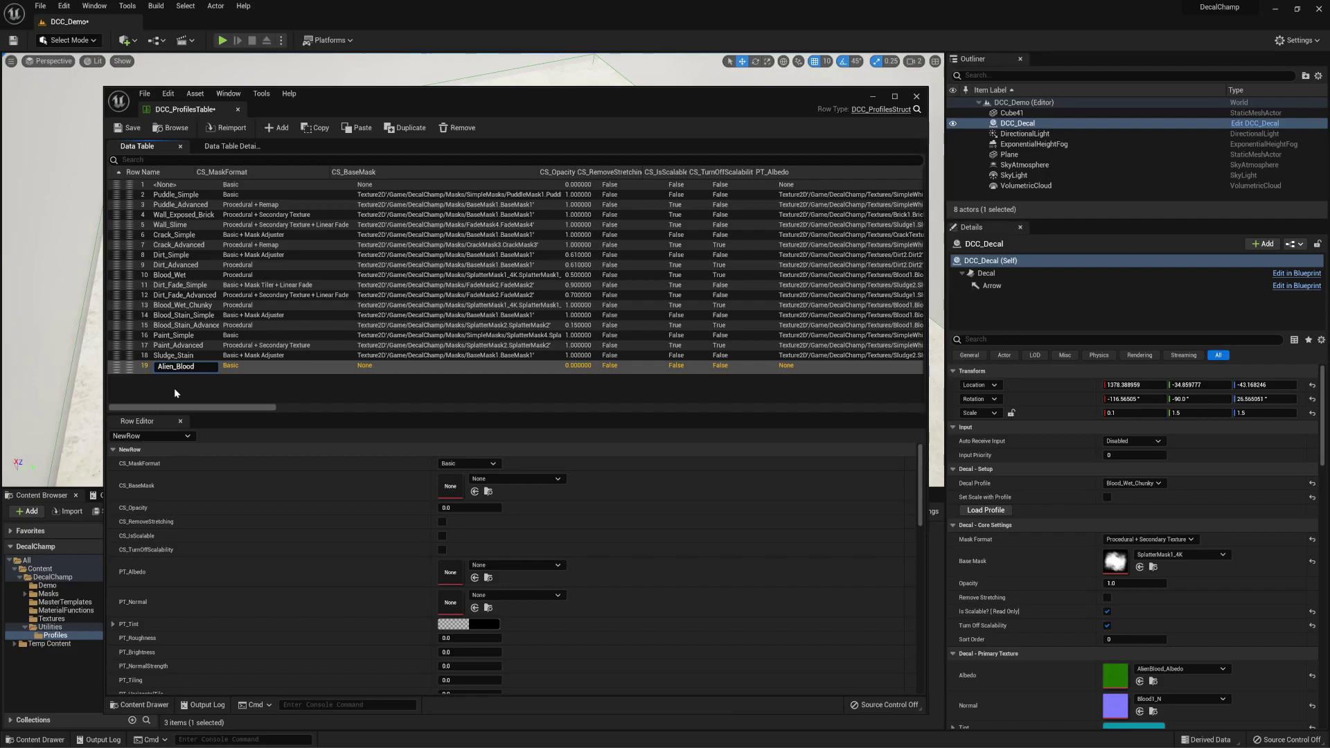
text(Alien_Blood)
click(149, 369)
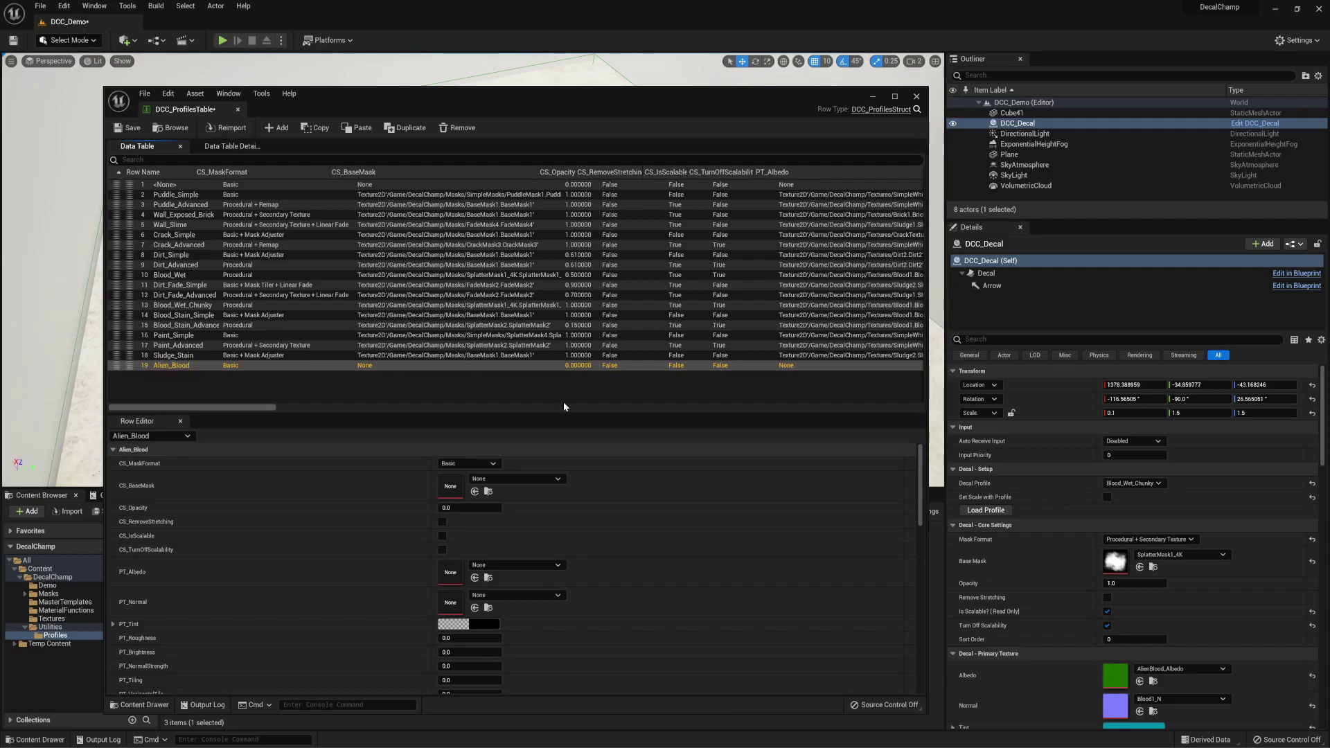
Enlarge the Alien_Blood row editor and the decal's details area so both sets of settings can be compared side by side
drag(539, 415, 540, 237)
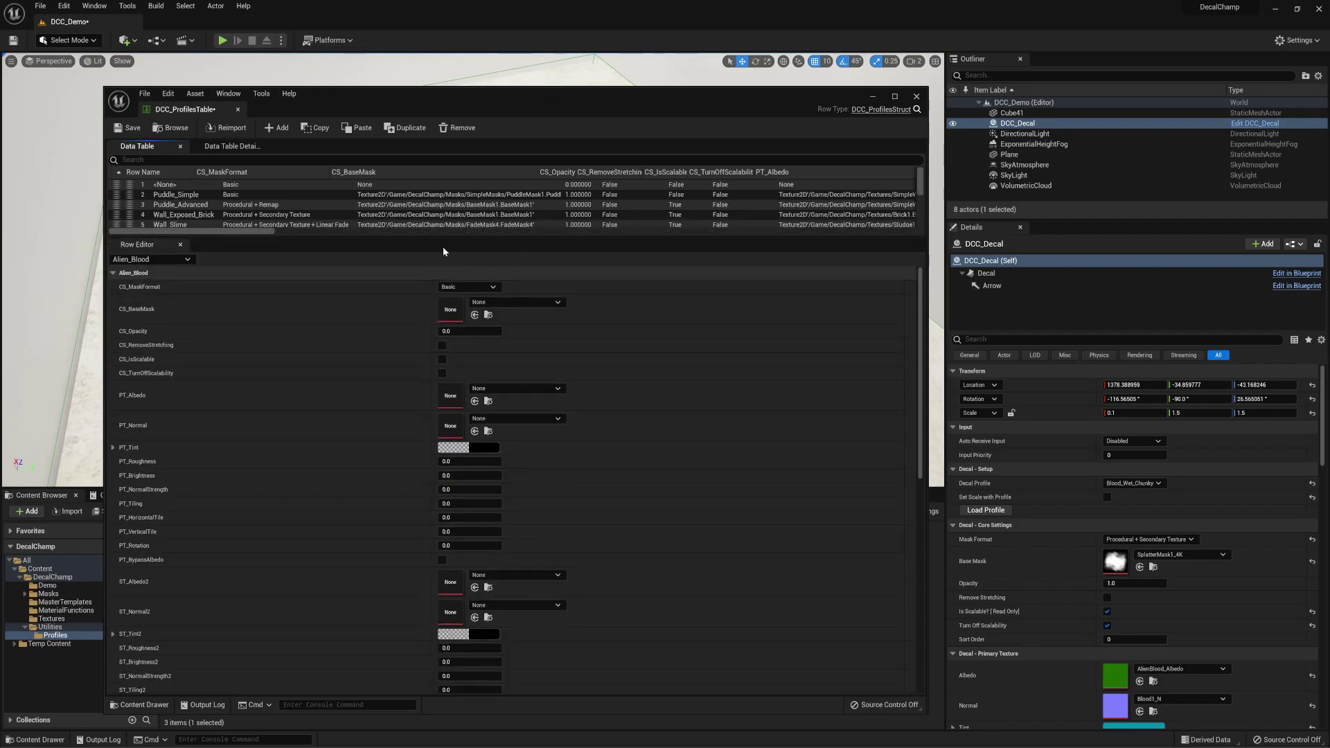
mouse_move(683, 112)
mouse_down()
mouse_move(672, 97)
mouse_move(687, 102)
mouse_up()
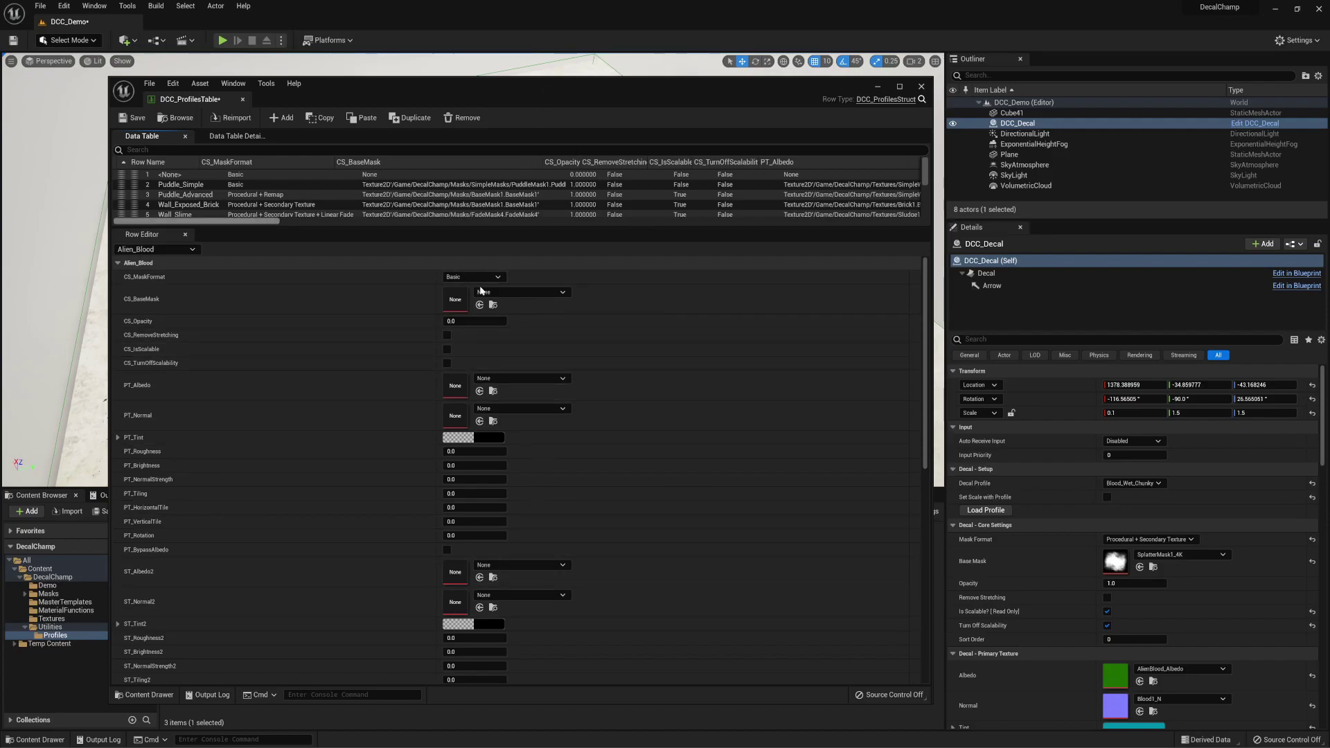
scroll(1048, 510, down, 1)
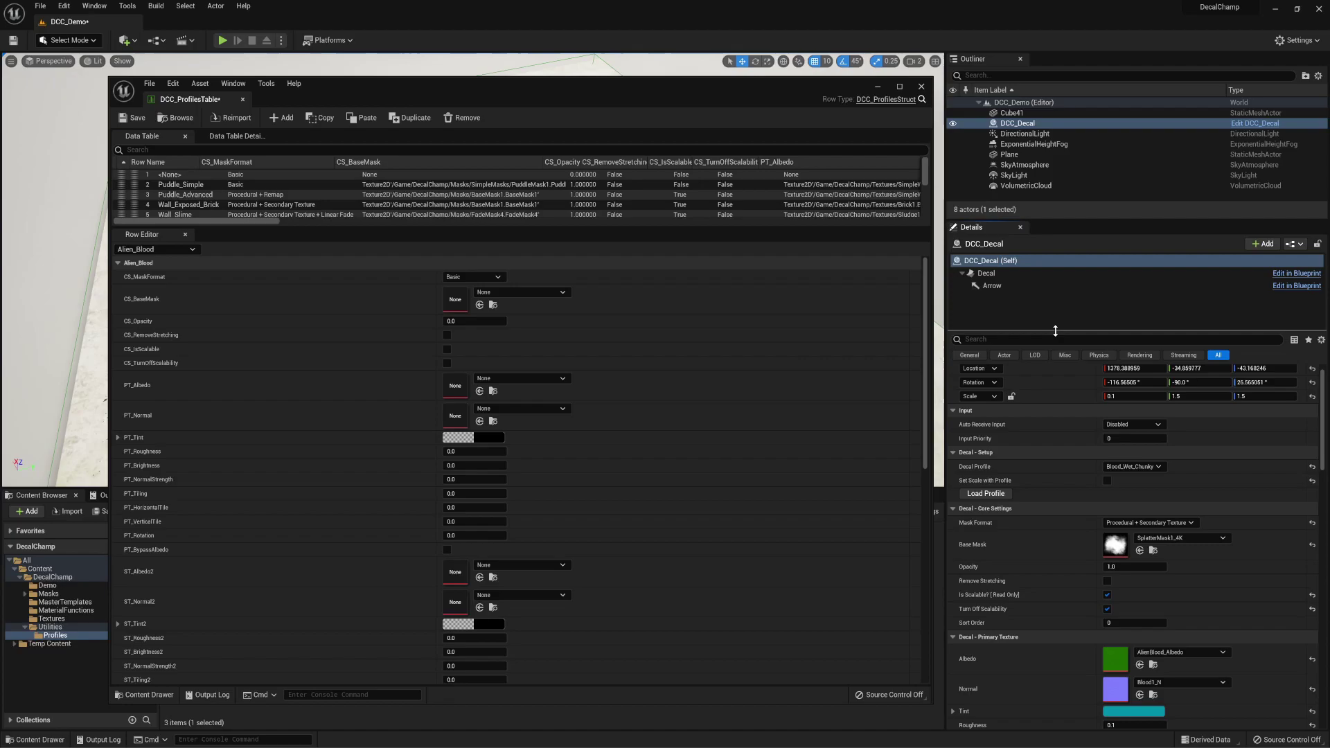
drag(1054, 332, 1055, 130)
scroll(1049, 301, down, 1)
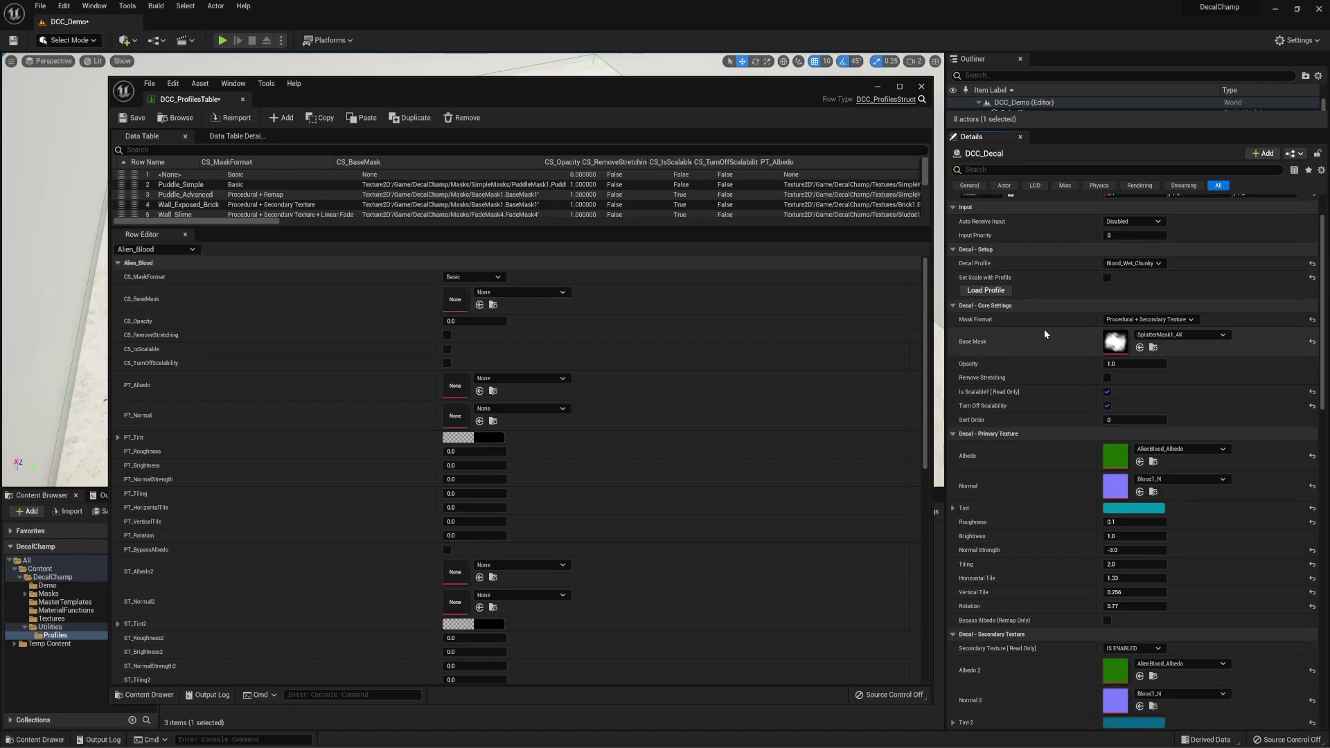
scroll(1045, 301, down, 1)
scroll(1049, 324, down, 1)
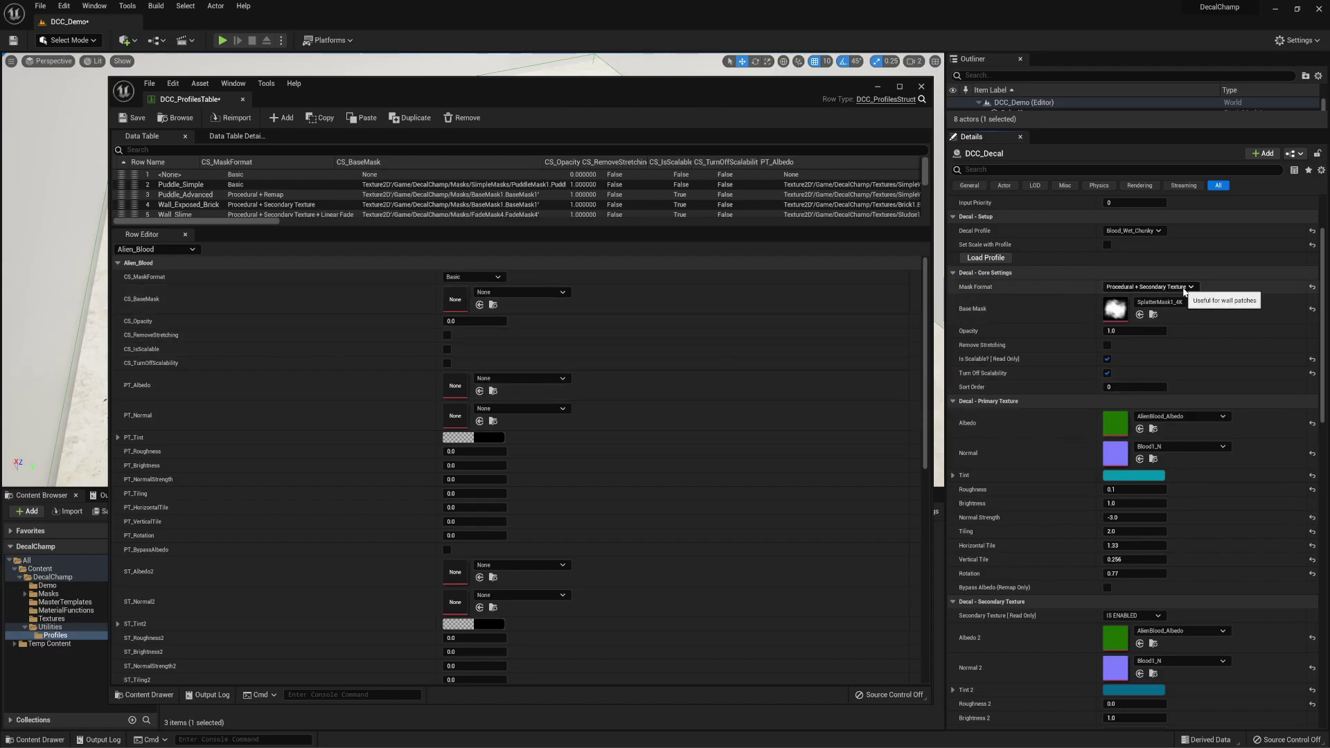
Set the Alien_Blood row's mask format to Procedural + Secondary Texture and assign the decal's SplatterMask1_4K as its base mask
click(496, 277)
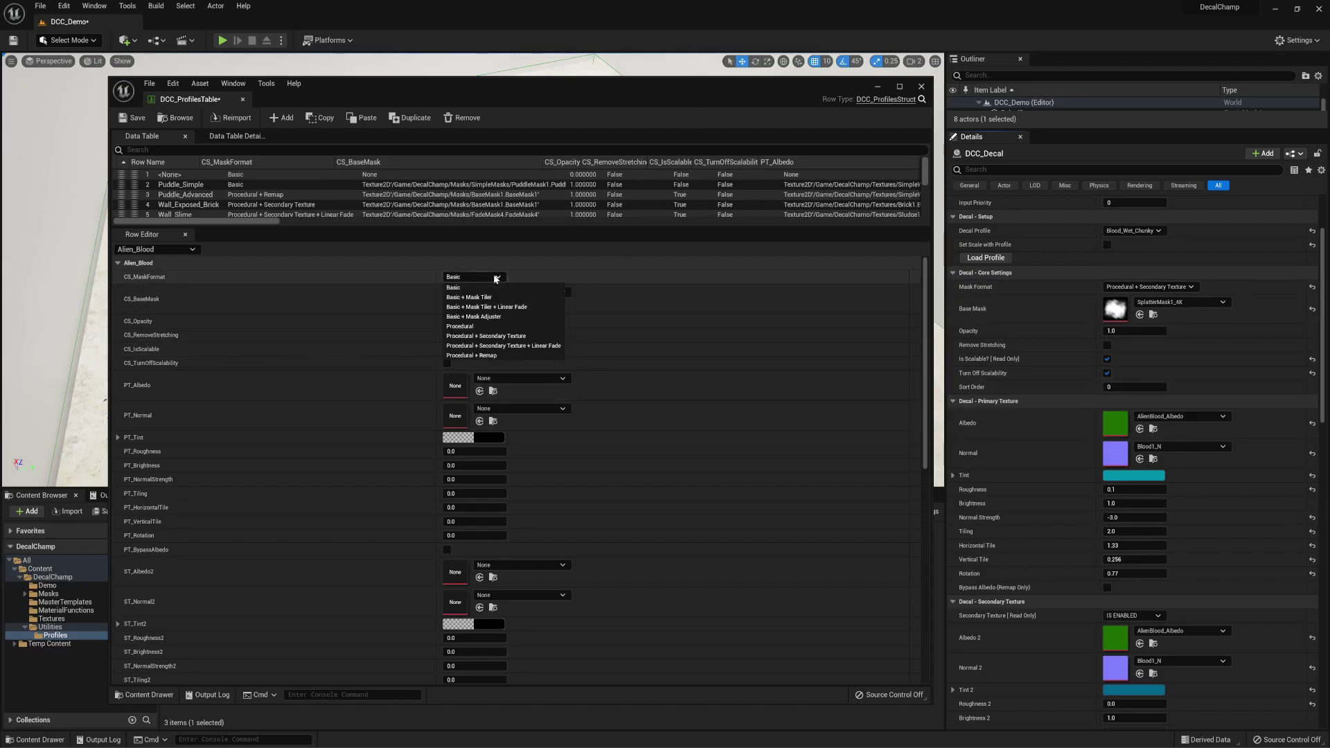
click(515, 336)
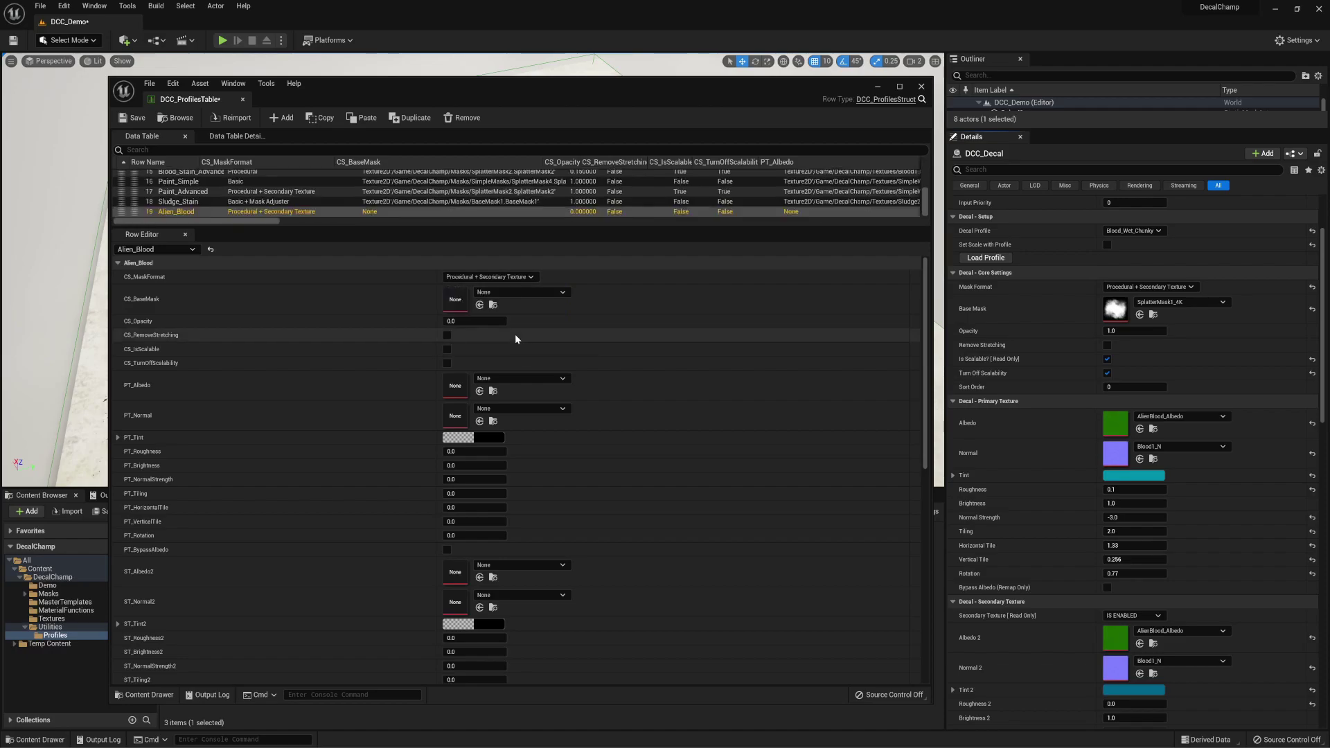
click(1154, 315)
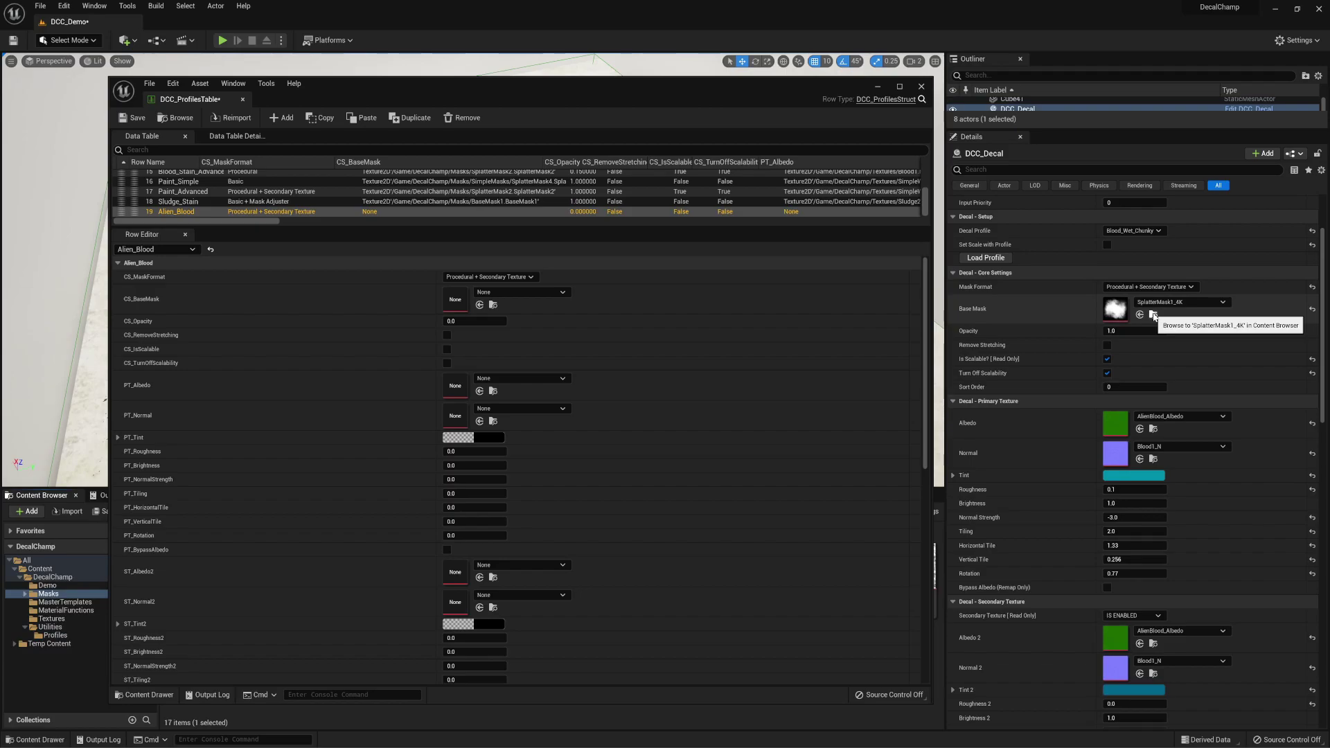
click(479, 305)
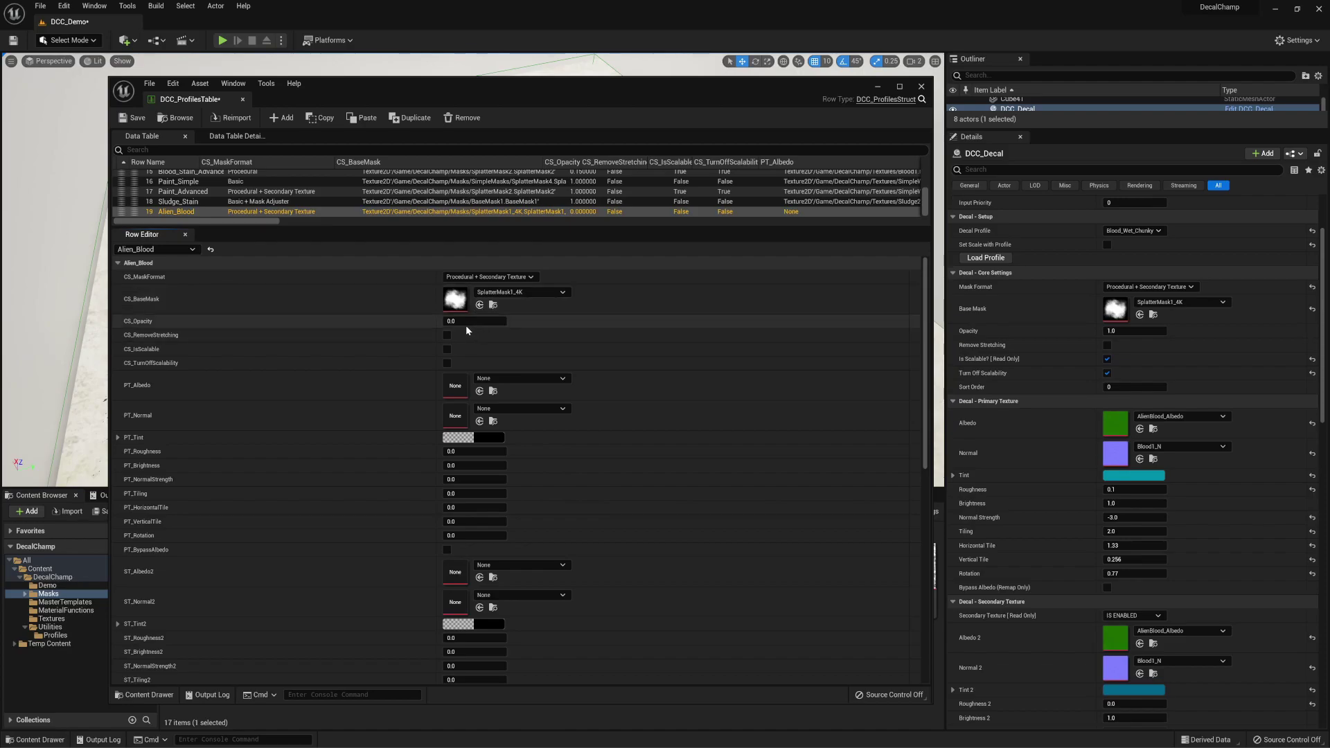
Set the Alien_Blood row's opacity to 1.0 and enable both CS_IsScalable and CS_TurnOffScalability
click(457, 321)
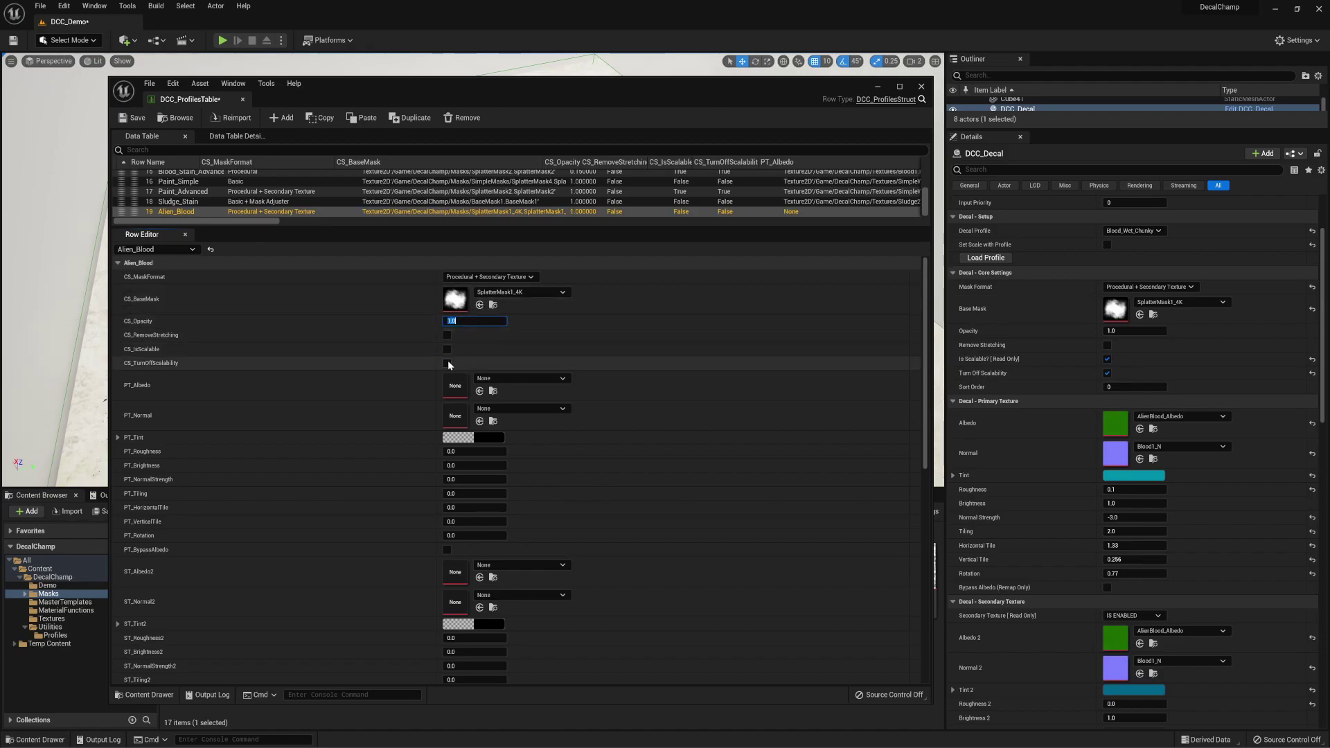
click(447, 349)
click(447, 363)
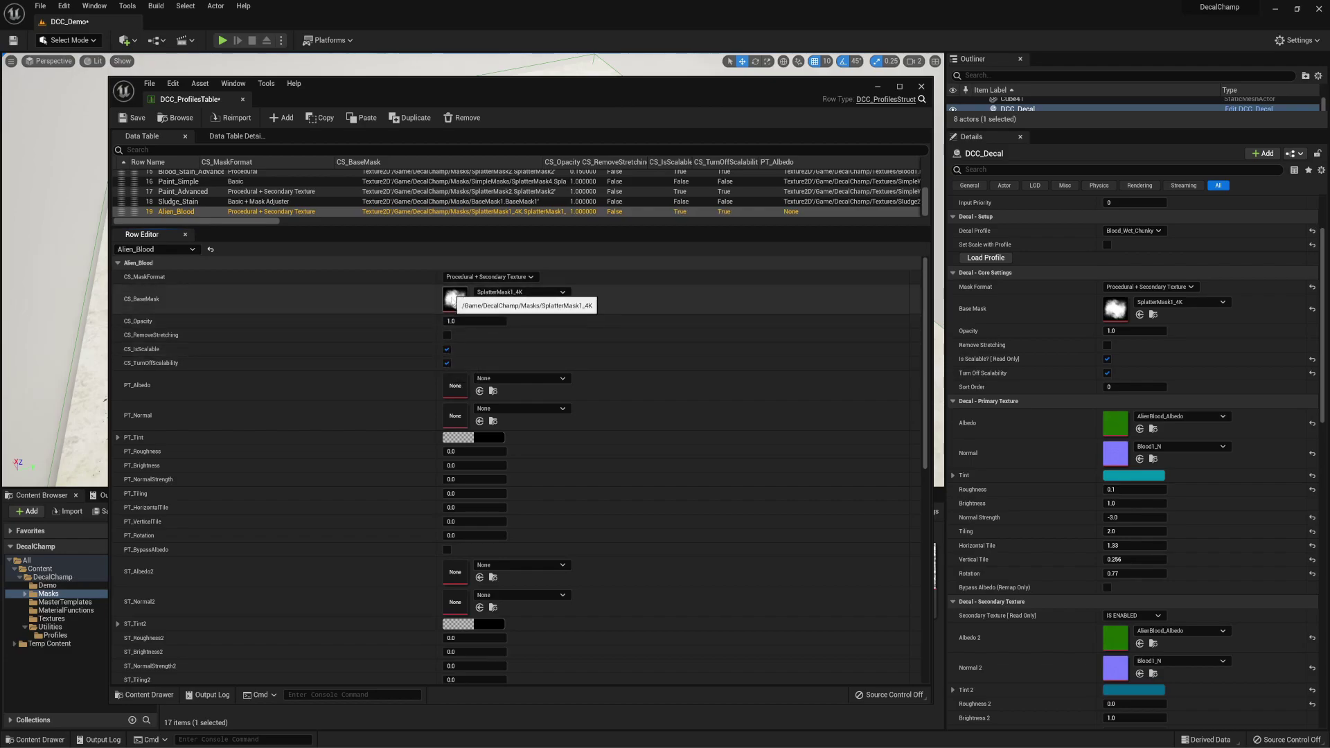
Assign the decal's AlienBlood_Albedo and Blood1_N textures to the Alien_Blood row's PT_Albedo and PT_Normal
drag(574, 82, 582, 534)
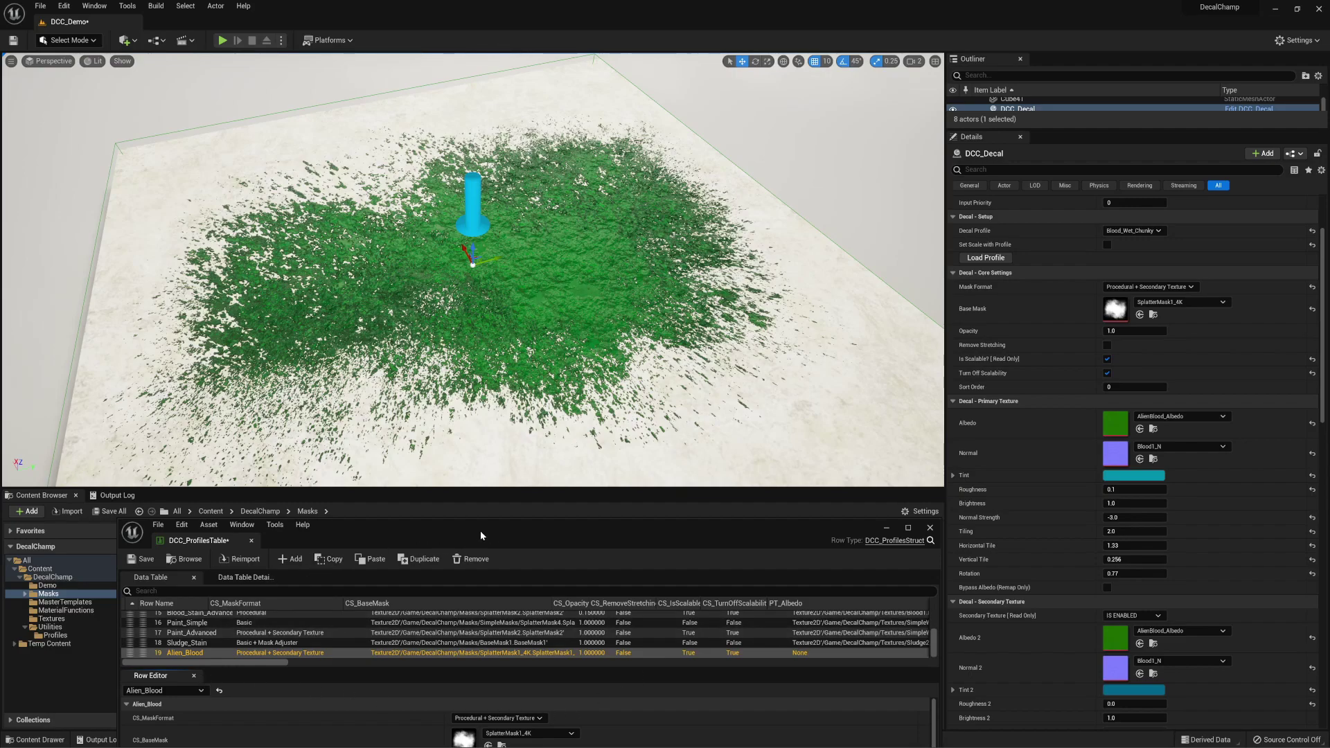
drag(480, 531, 449, 81)
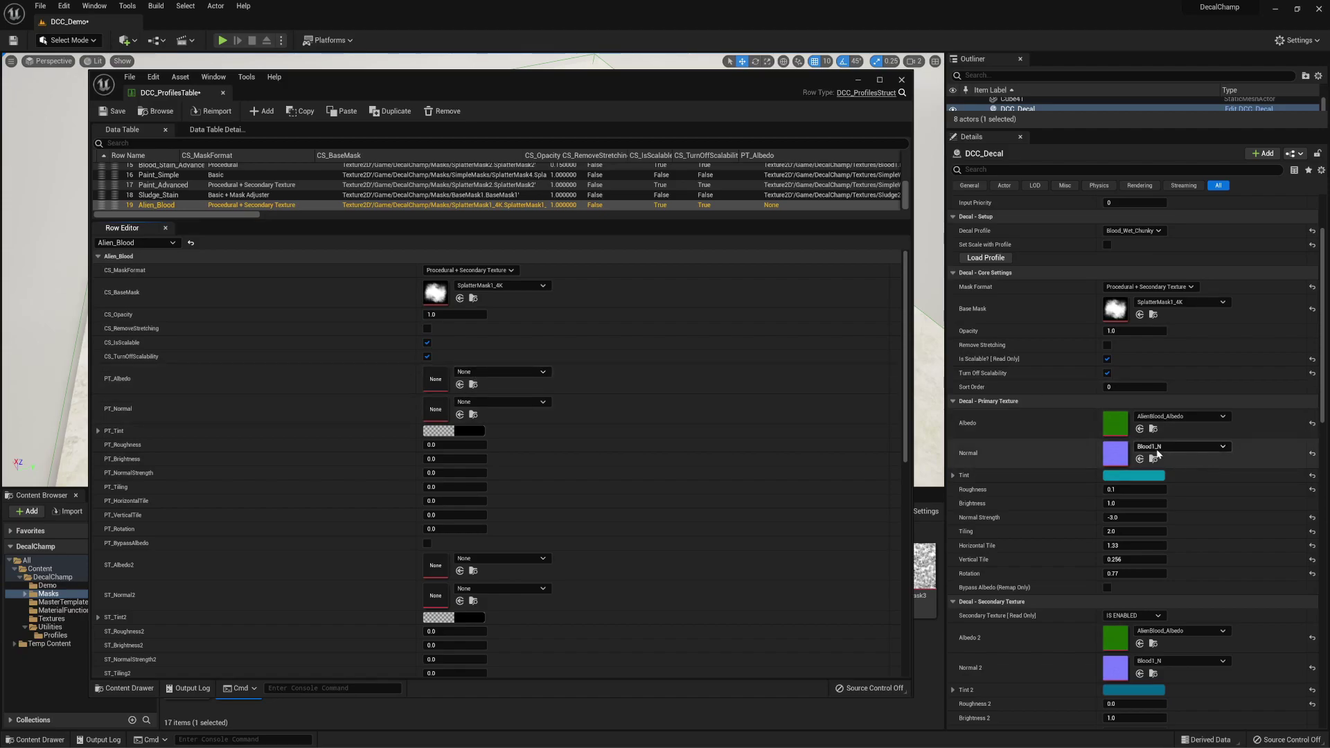
click(1154, 430)
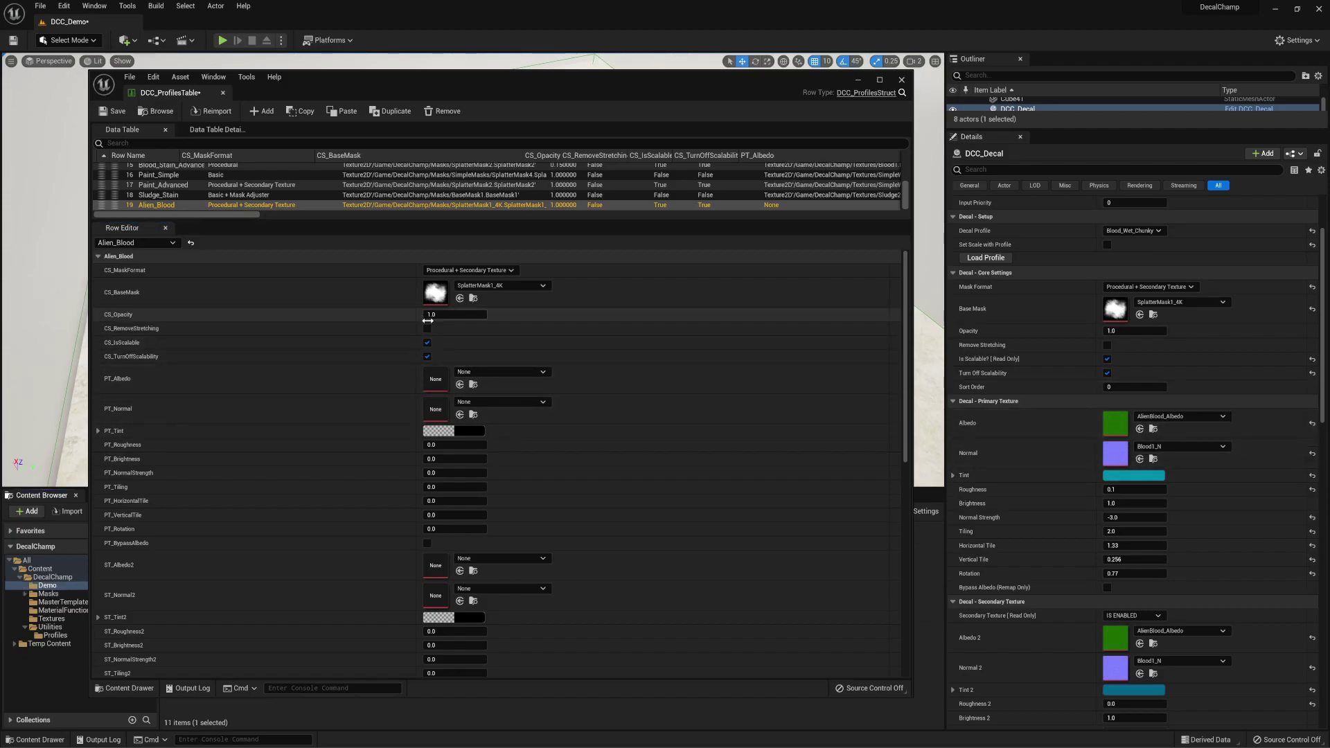
click(460, 384)
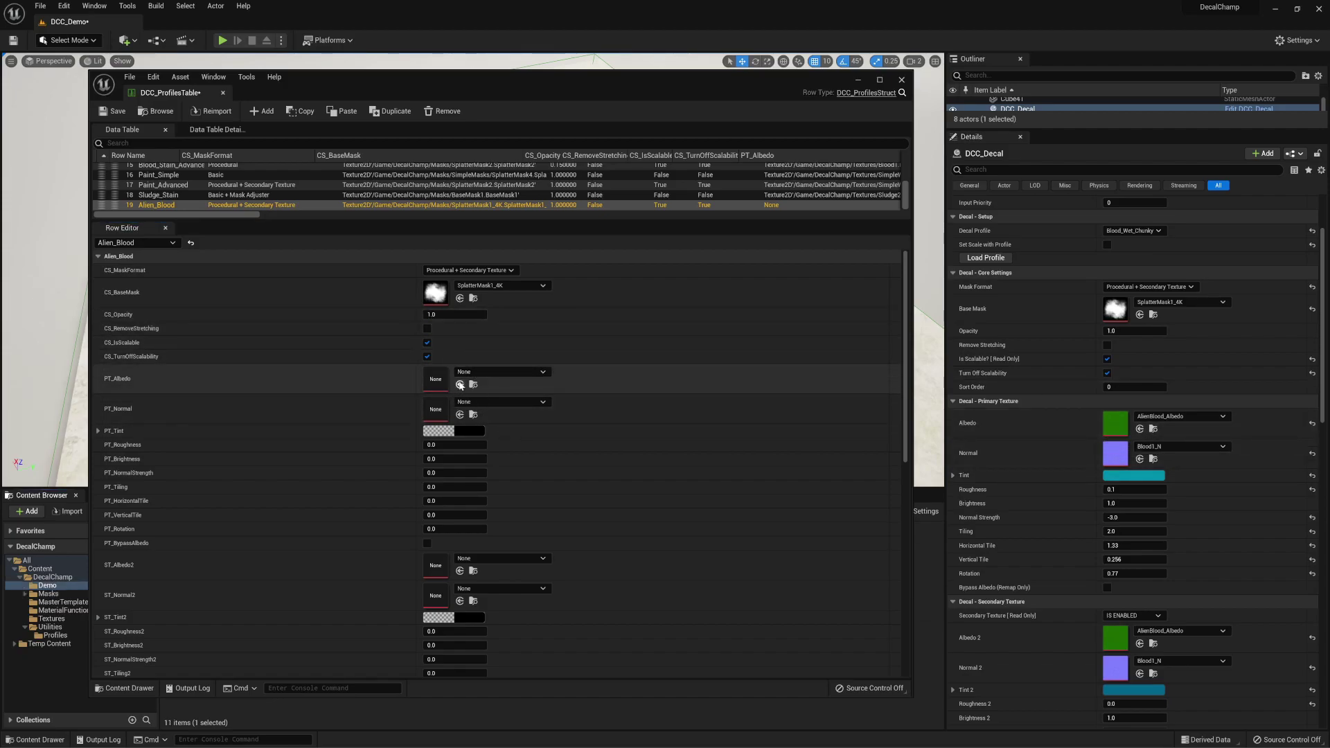
click(1153, 459)
click(460, 414)
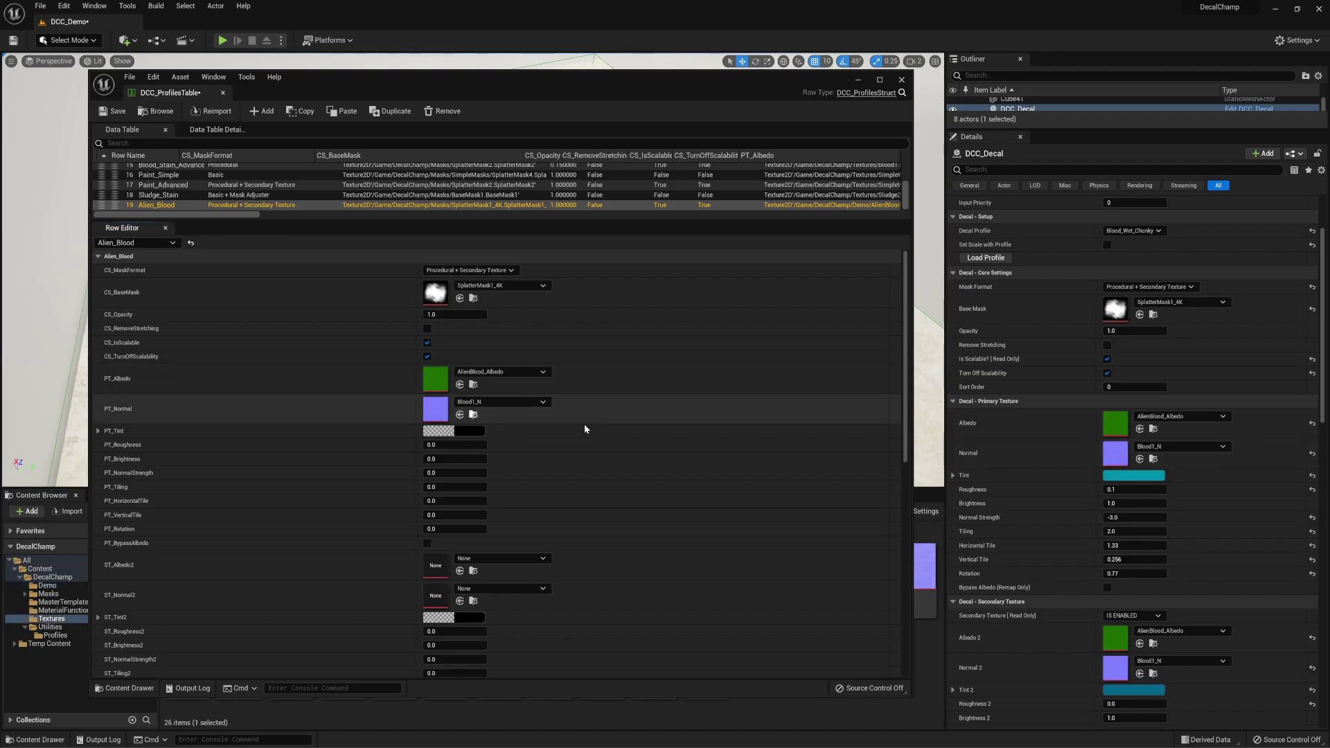
Copy the hex linear colour of the decal's primary tint into the Alien_Blood row's PT_Tint
click(1128, 477)
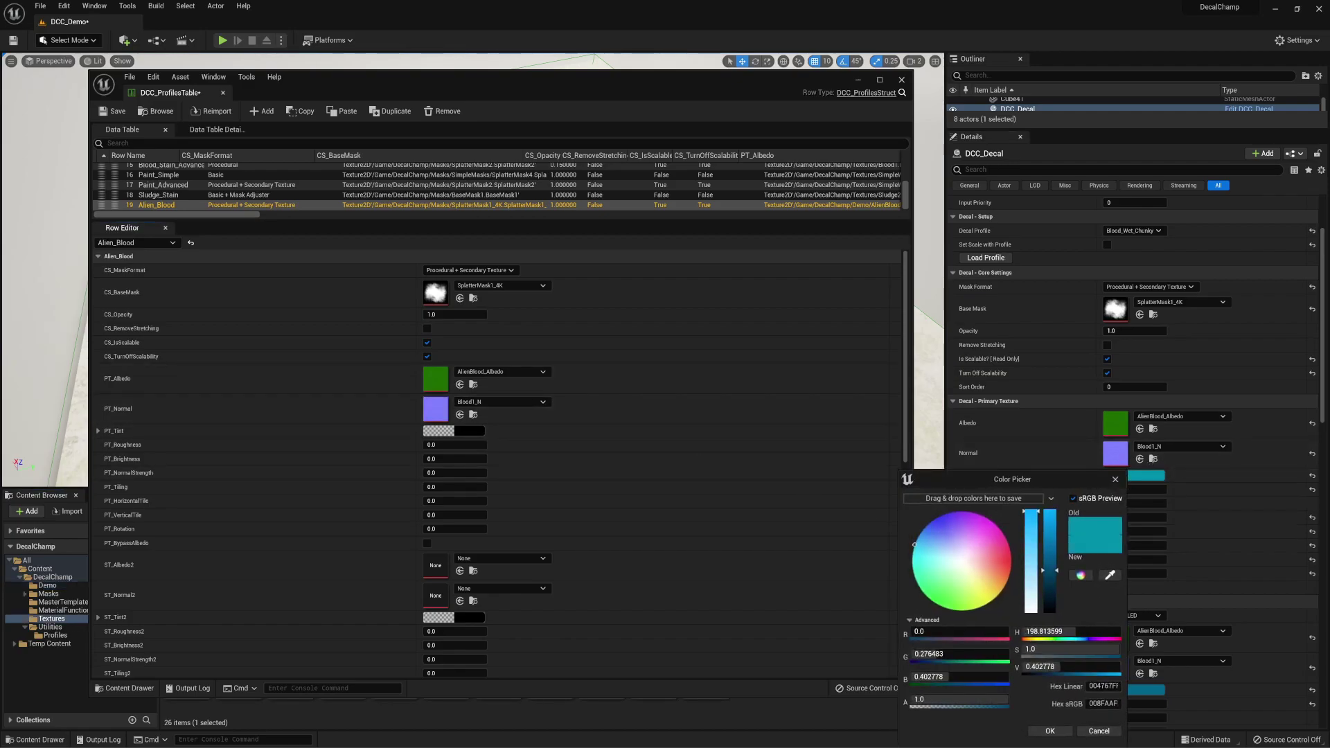
click(1103, 686)
key(ctrl+c)
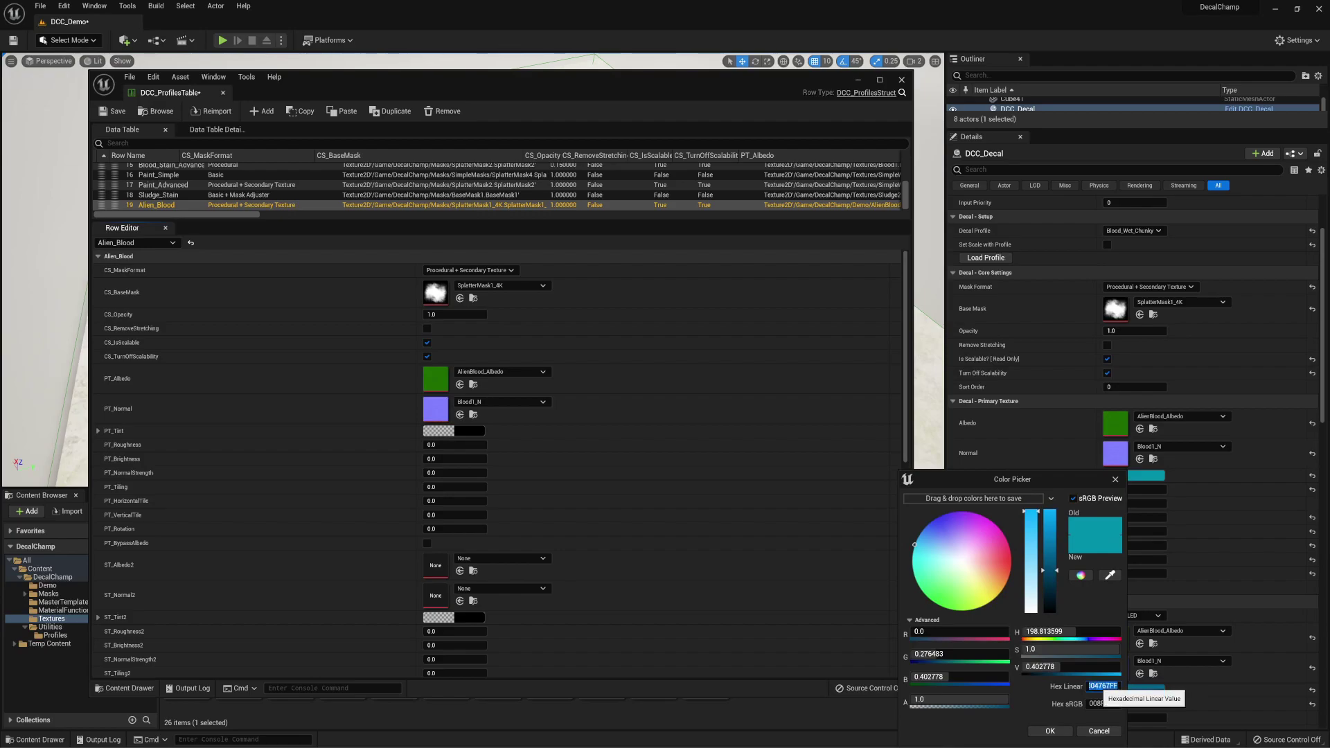
click(1050, 731)
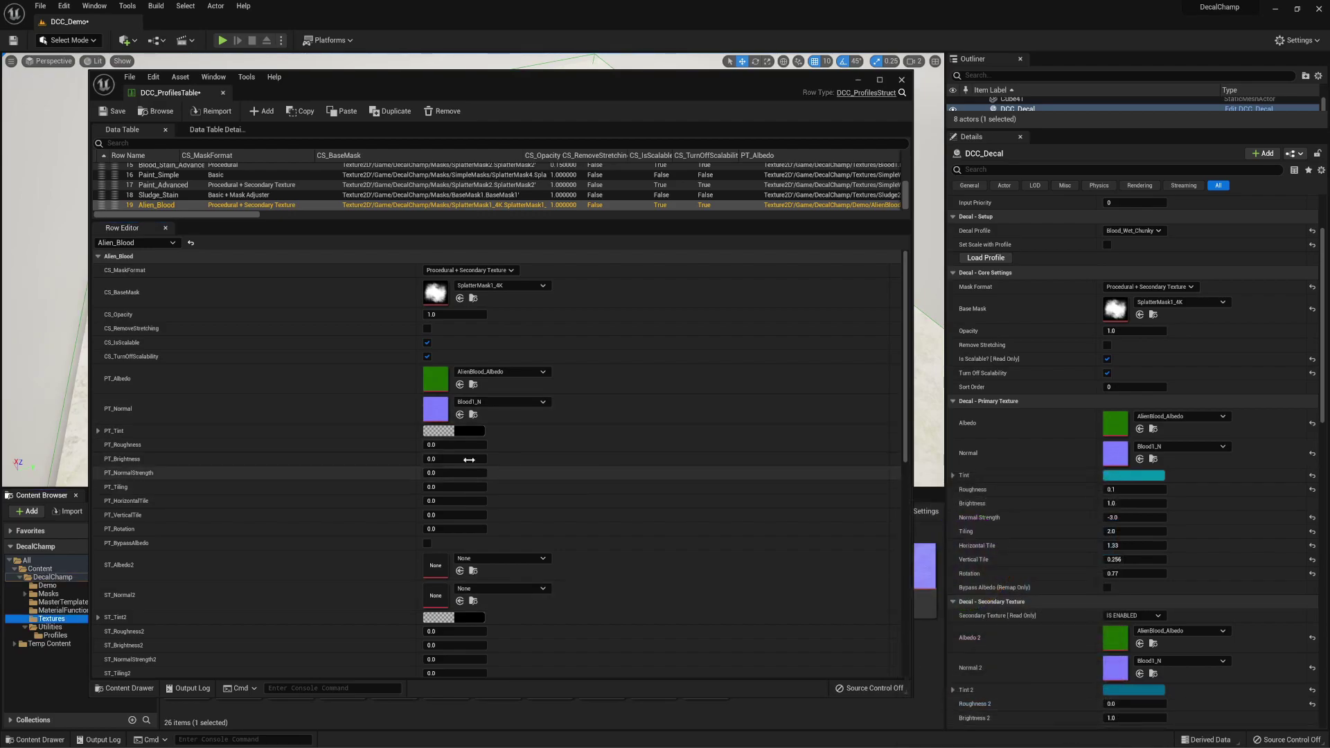
click(454, 431)
click(658, 647)
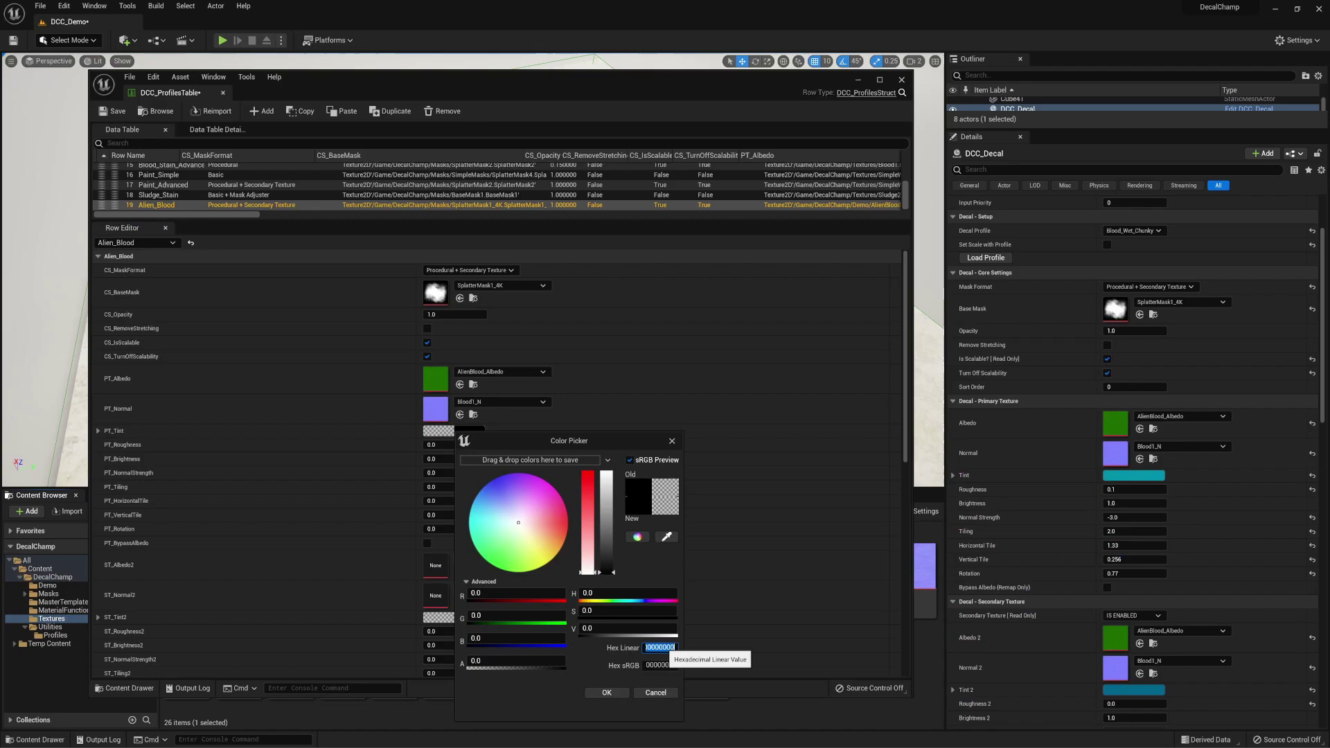
key(ctrl+v)
key(Return)
click(607, 692)
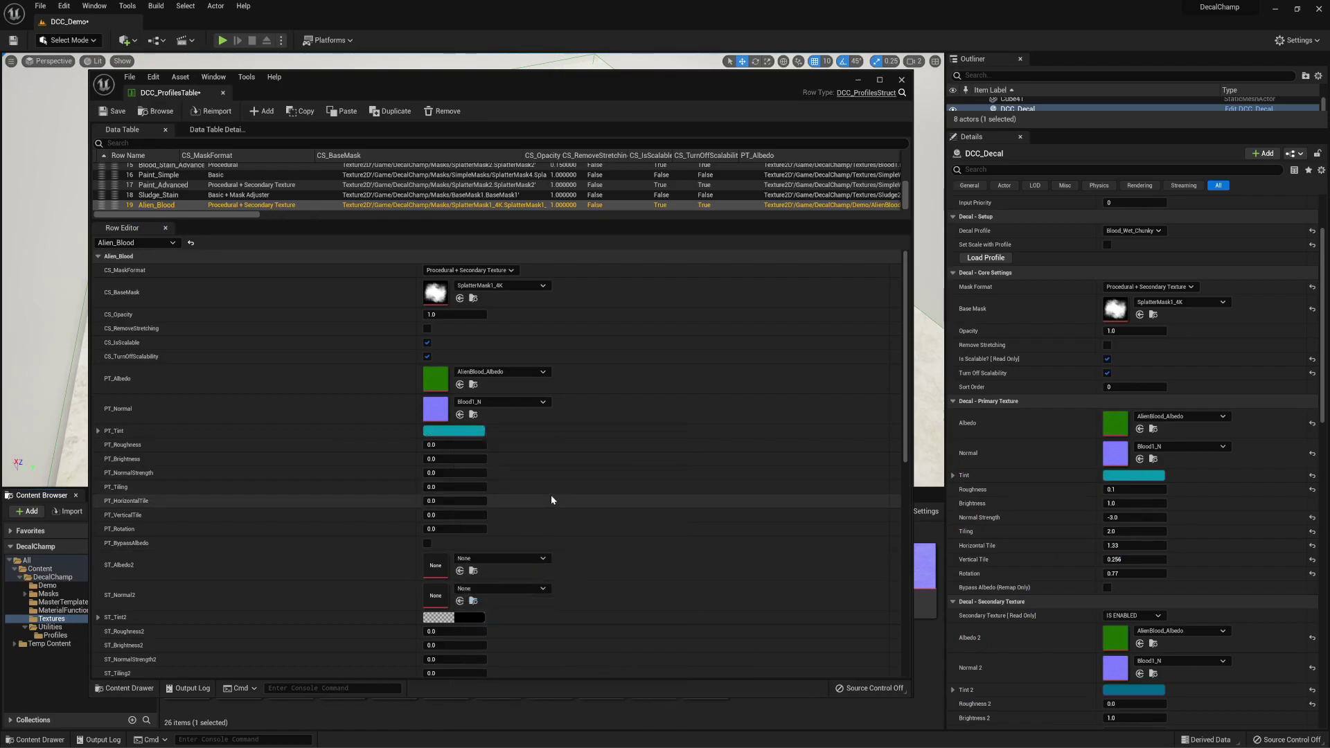
Set the row's primary texture roughness to 0.1, brightness 1.0, normal strength -3.0, tiling 2.0, horizontal tile 1.33, vertical tile 0.256 and rotation 0.77
click(454, 445)
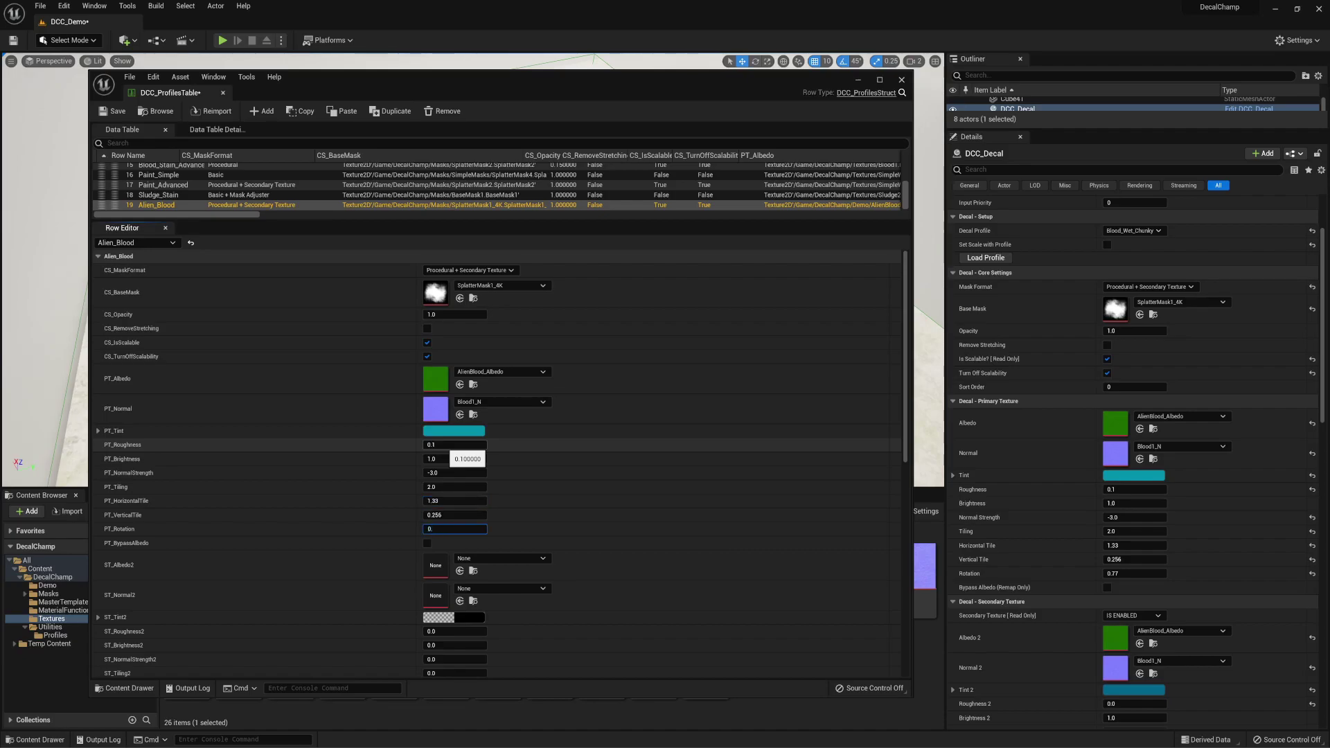
click(451, 516)
scroll(472, 468, down, 2)
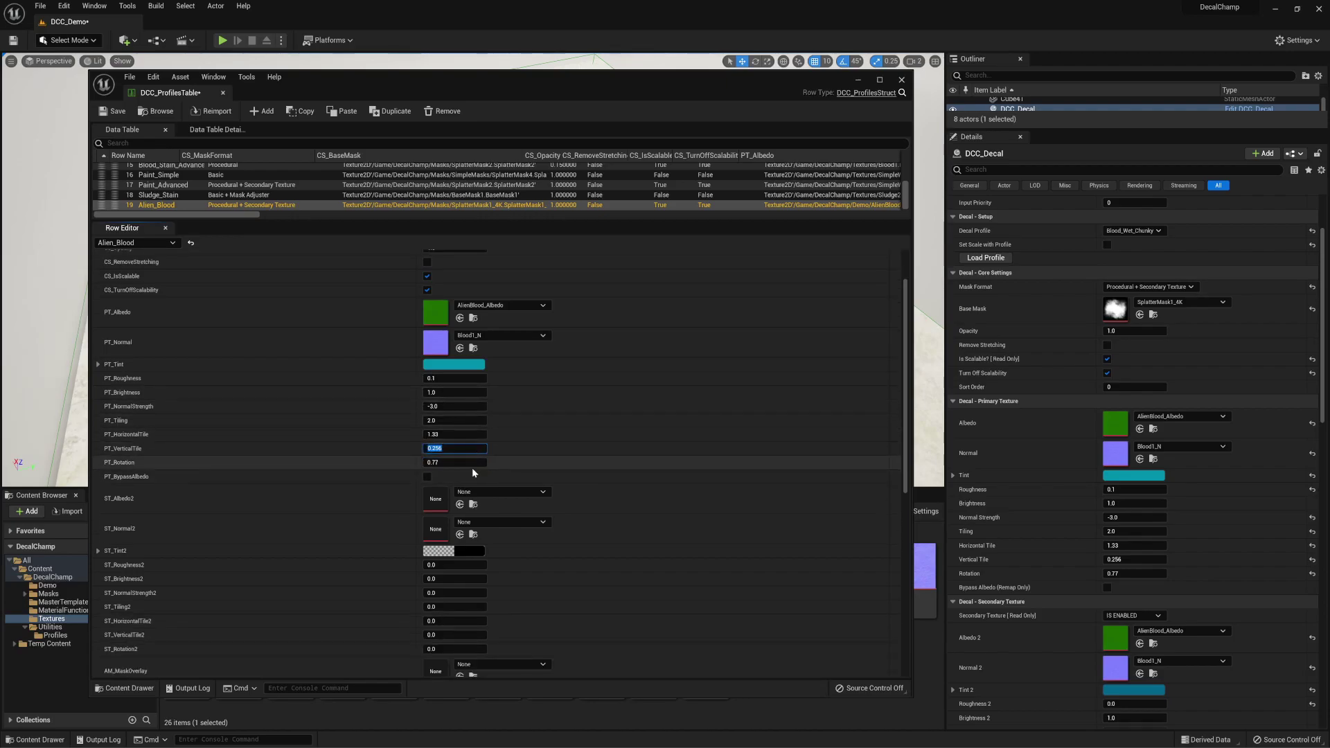
Assign AlienBlood_Albedo and Blood1_N as the row's secondary textures and copy the decal's Tint 2 colour into ST_Tint2
scroll(472, 468, down, 3)
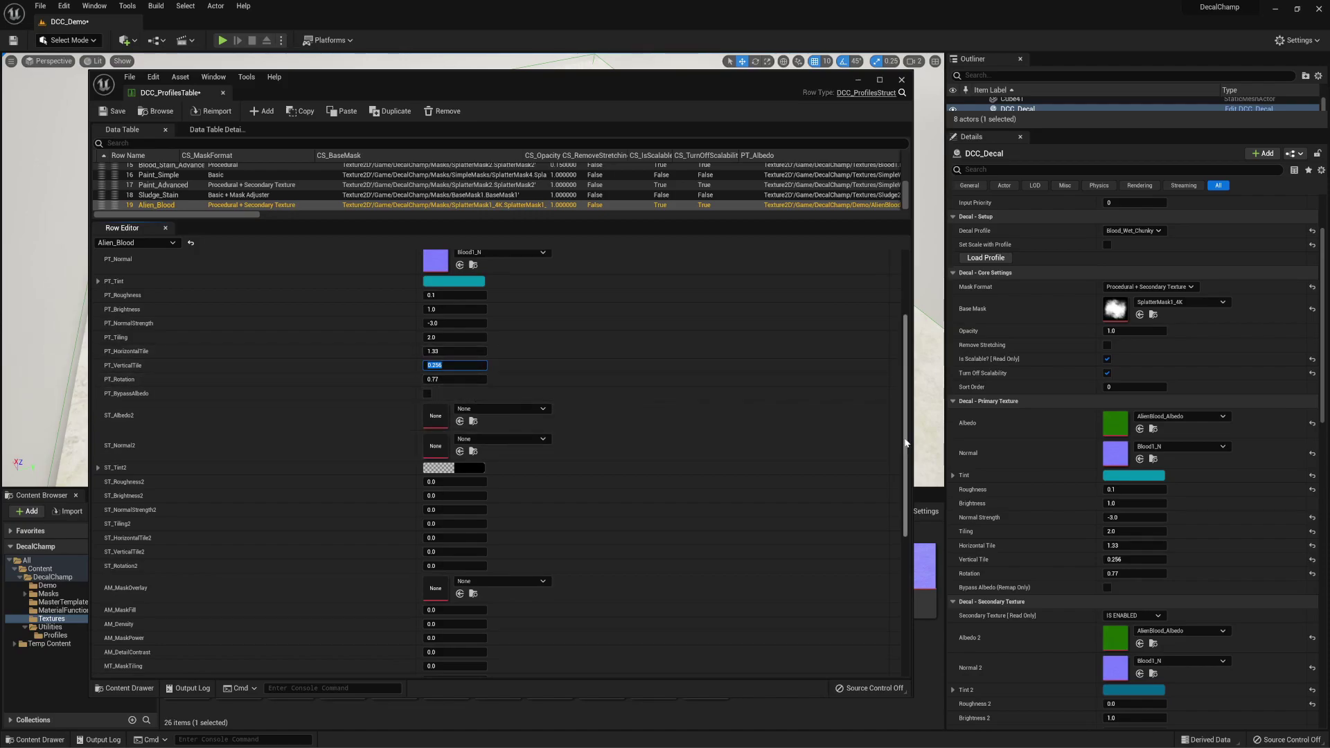
scroll(1102, 516, down, 5)
scroll(692, 371, down, 1)
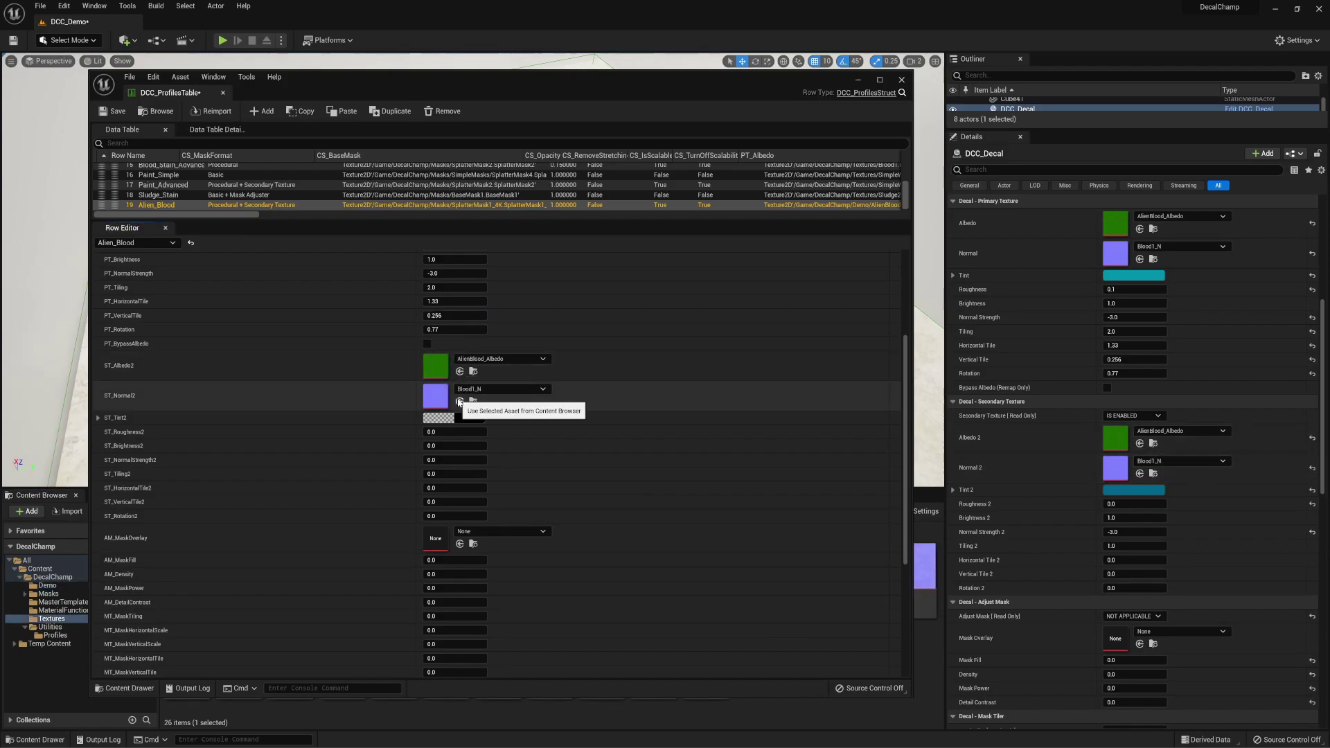
click(1134, 490)
click(453, 417)
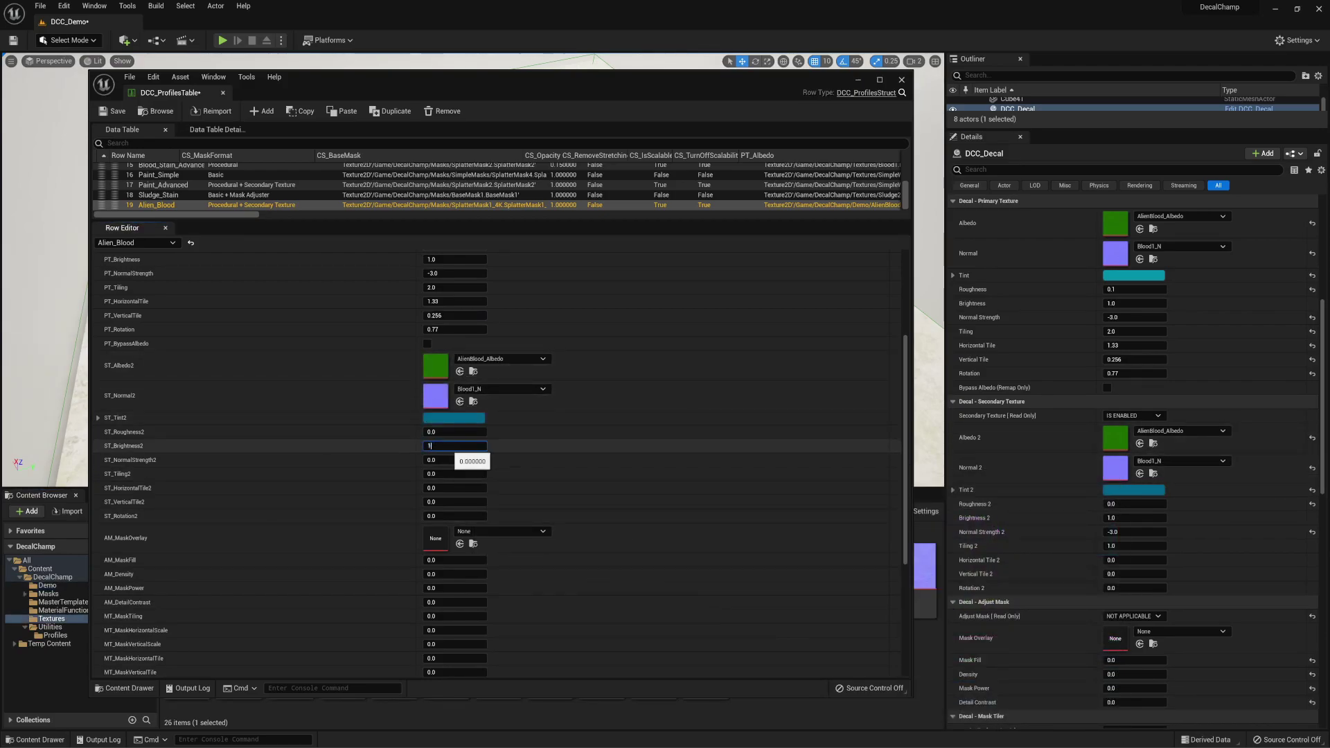
Set the row's secondary texture brightness to 1.0, normal strength to -3.0 and tiling to 1.0
click(456, 485)
key(Tab)
key(Tab)
key(Tab)
key(Tab)
key(Tab)
key(Tab)
key(Tab)
key(Tab)
Set the row's mask tiling and mask horizontal and vertical scales to 1.0, and assign SplatterMask1_4K as its noise mask
scroll(1046, 466, down, 5)
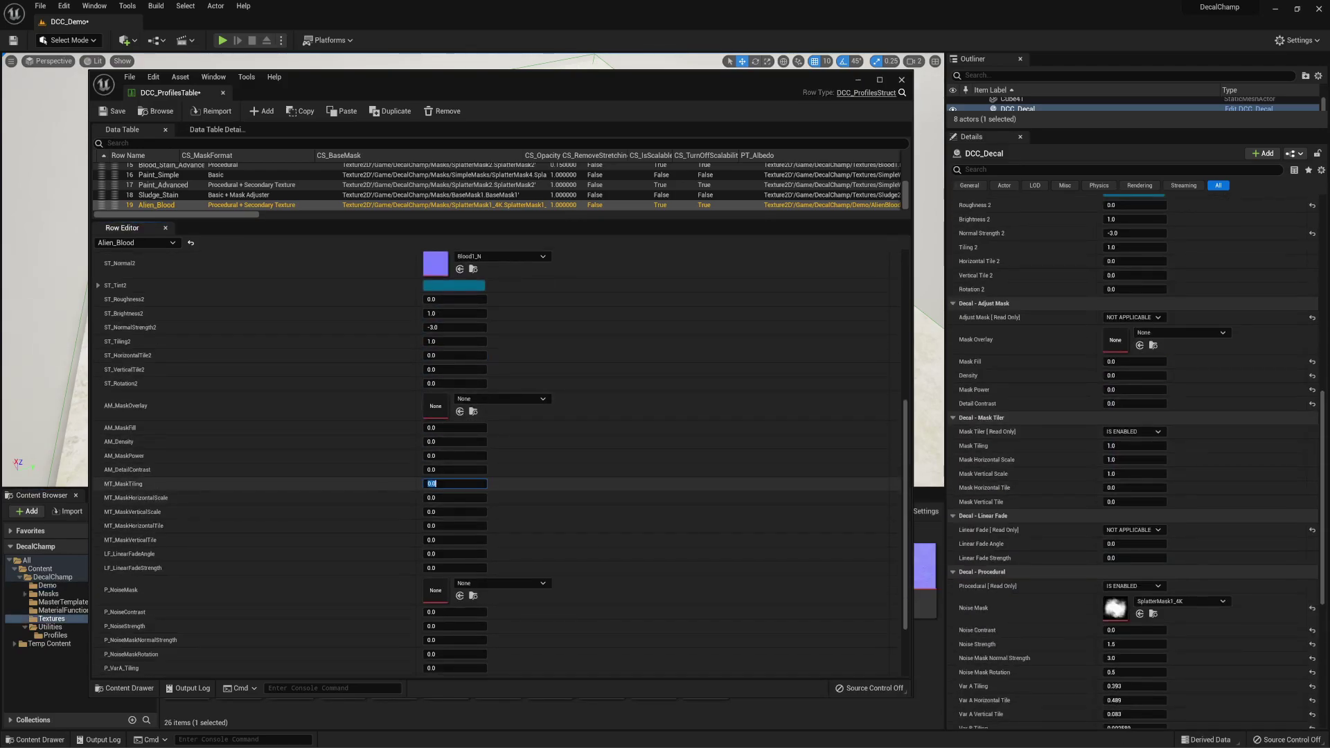
scroll(1133, 485, down, 5)
scroll(615, 445, down, 3)
drag(1112, 441, 437, 509)
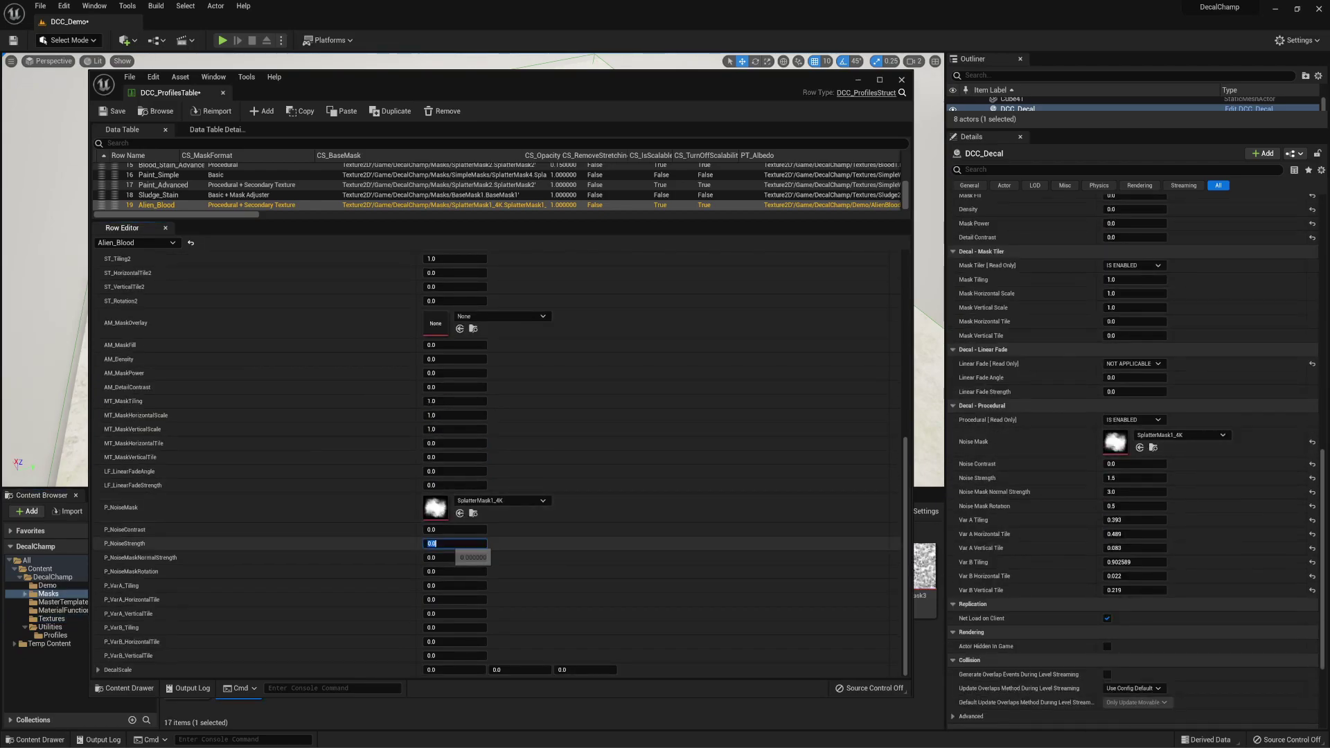
Set the row's noise strength to 1.5, noise mask normal strength 3.0, rotation 0.5, and Var A tiling, horizontal and vertical tiles to 0.393, 0.489 and 0.083
text(1.5)
key(Tab)
text(3.0)
key(Tab)
text(0.5)
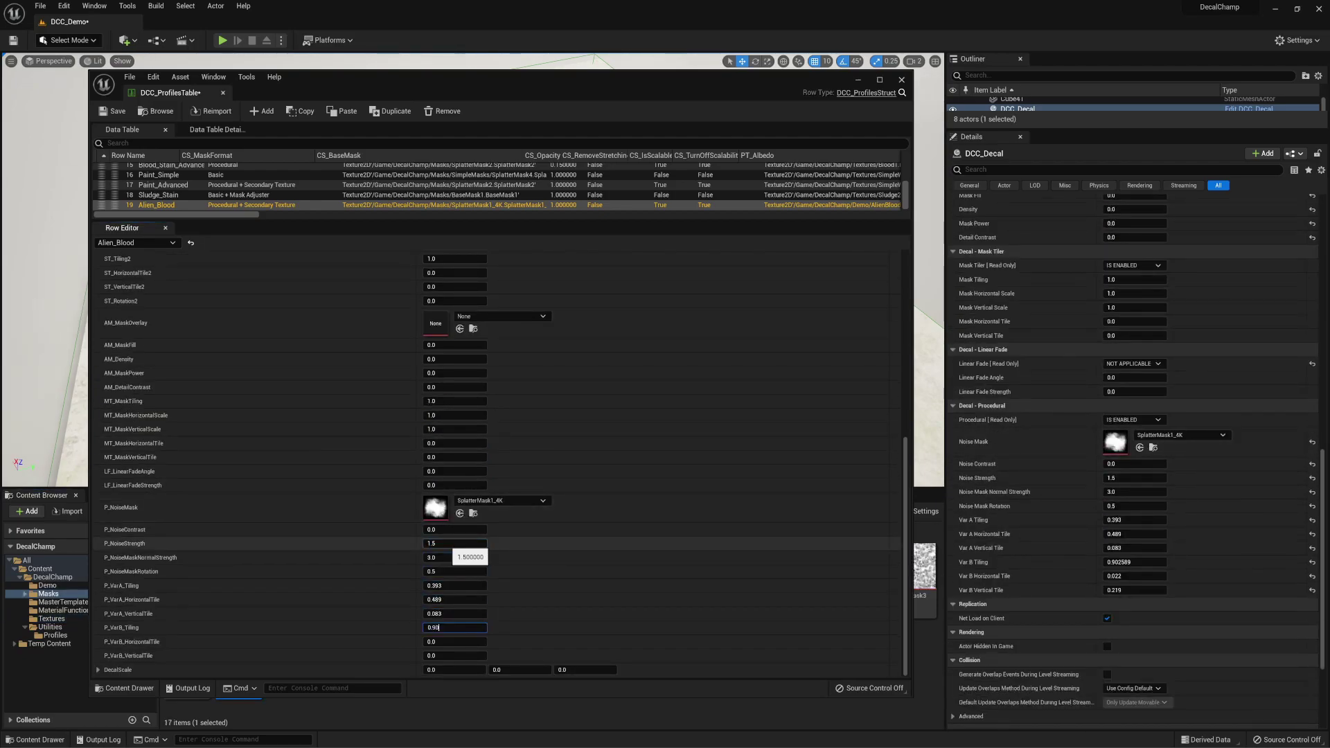
Set the row's Var B tiling to 0.902589, horizontal tile to 0.022, vertical tile to 0.219, and its decal scale to 0.1, 1.0, 1.0
text(0.022)
key(Tab)
text(0.219)
key(Tab)
text(0.1)
key(Tab)
text(1.0)
key(Tab)
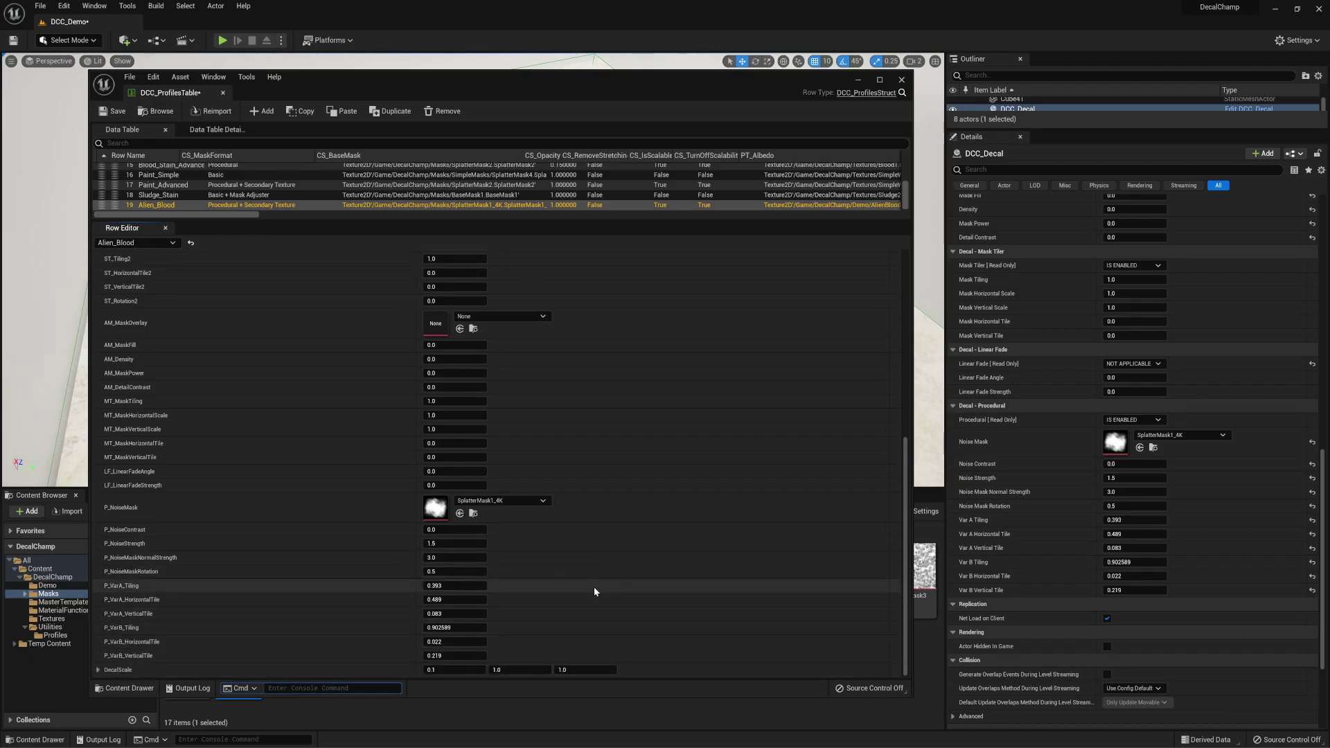
Review the Alien_Blood row, save the profiles table, and close it after expanding its list of rows
scroll(593, 588, up, 10)
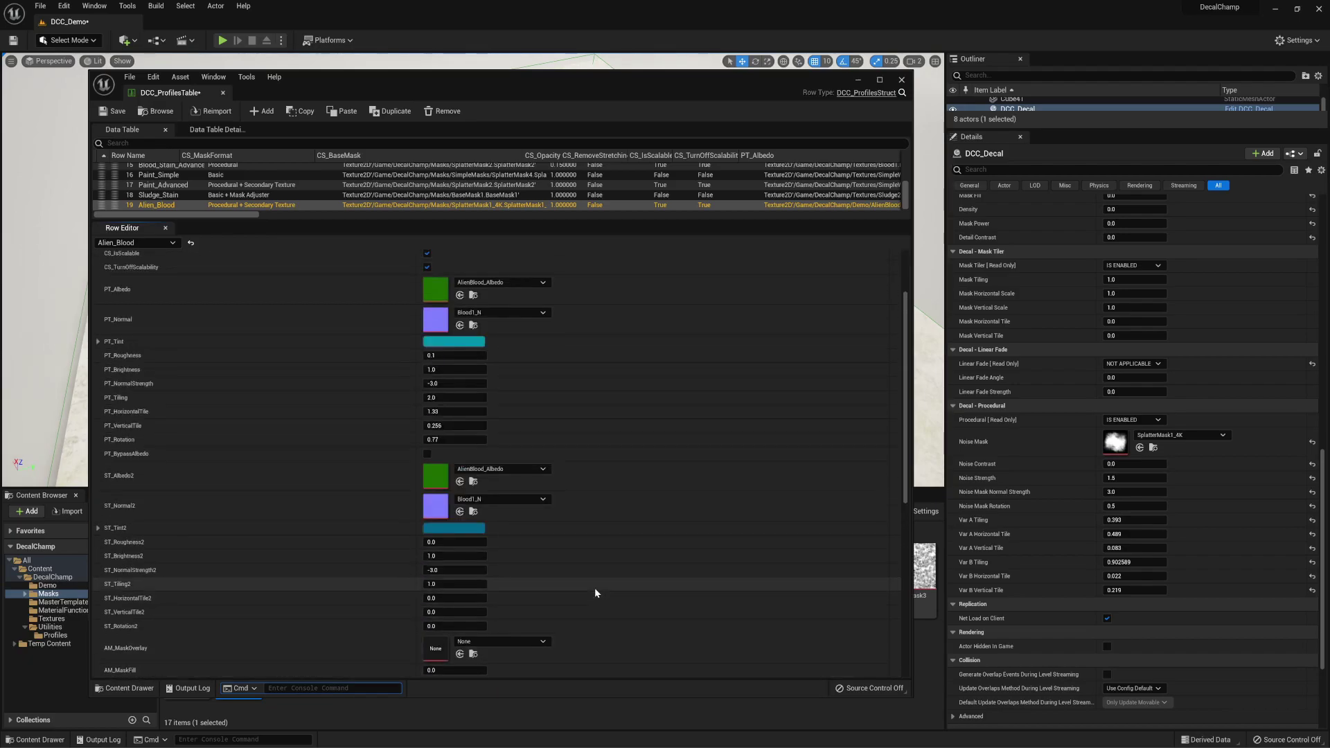
scroll(595, 587, up, 3)
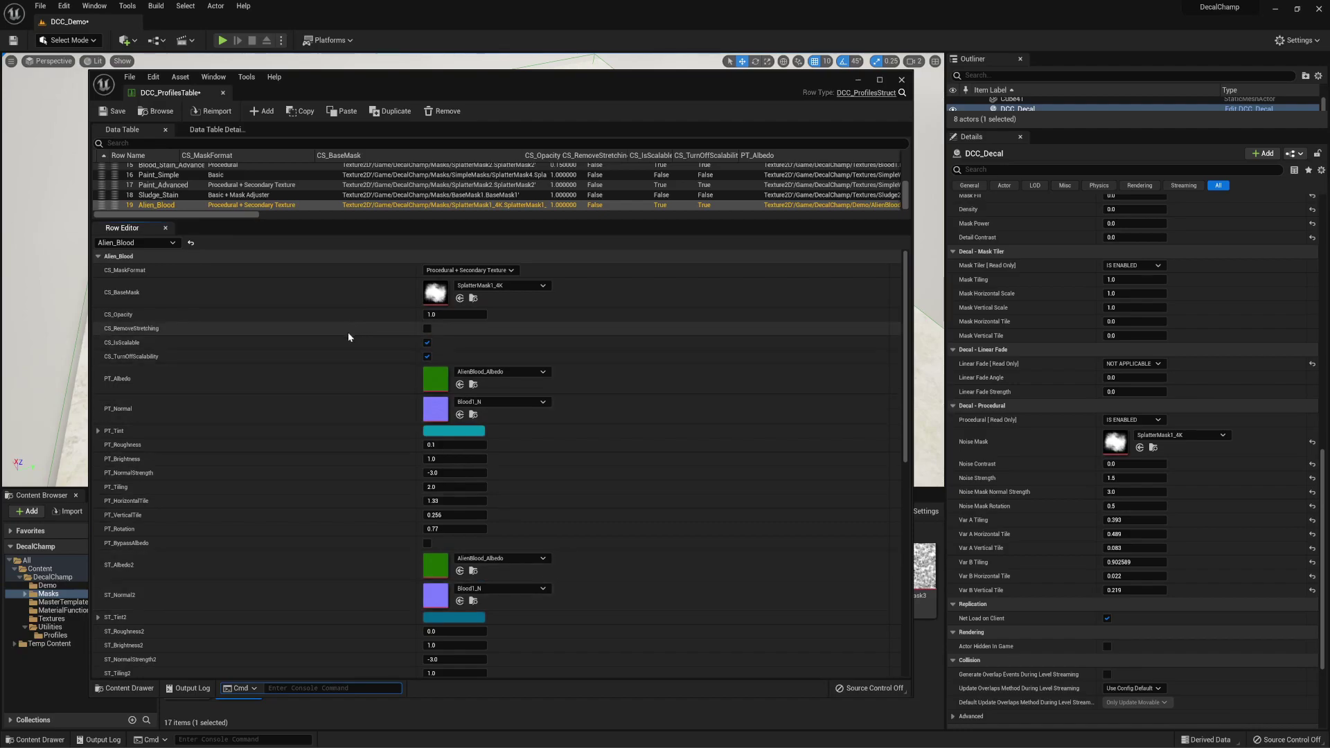
click(110, 114)
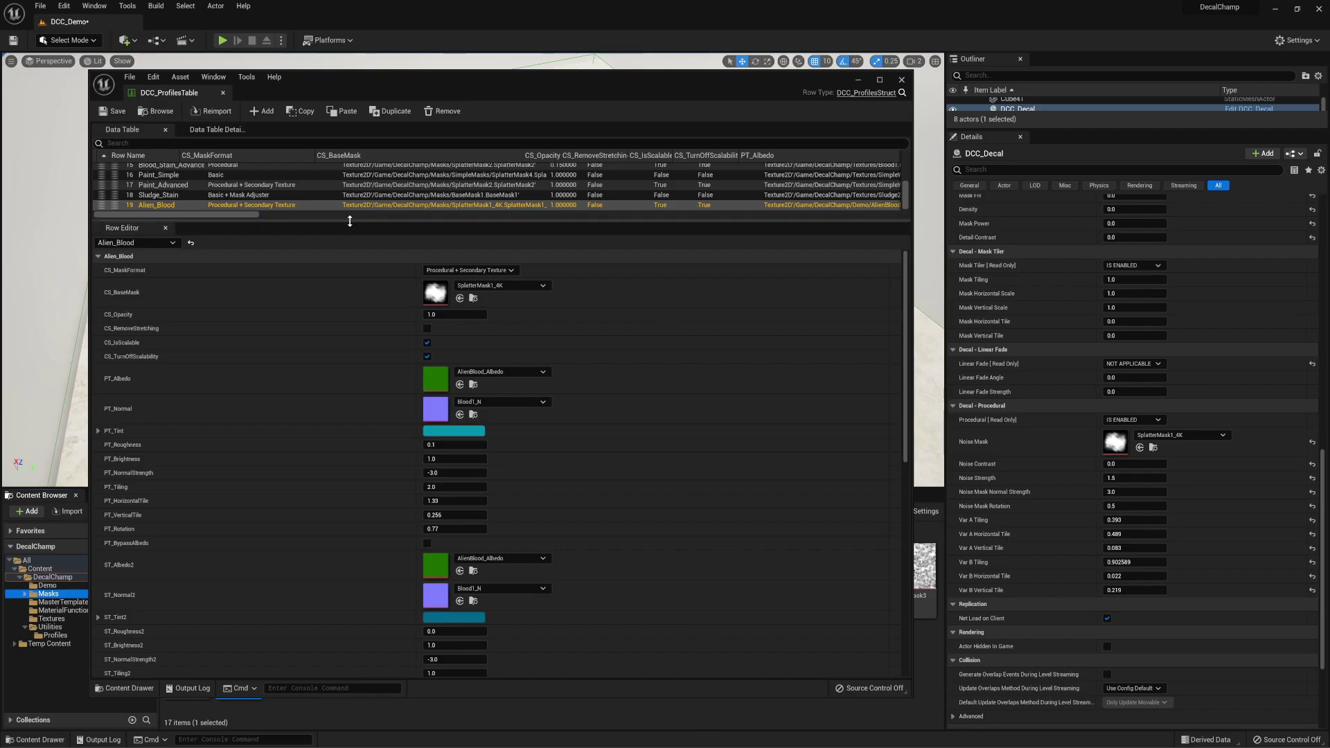
drag(344, 221, 344, 505)
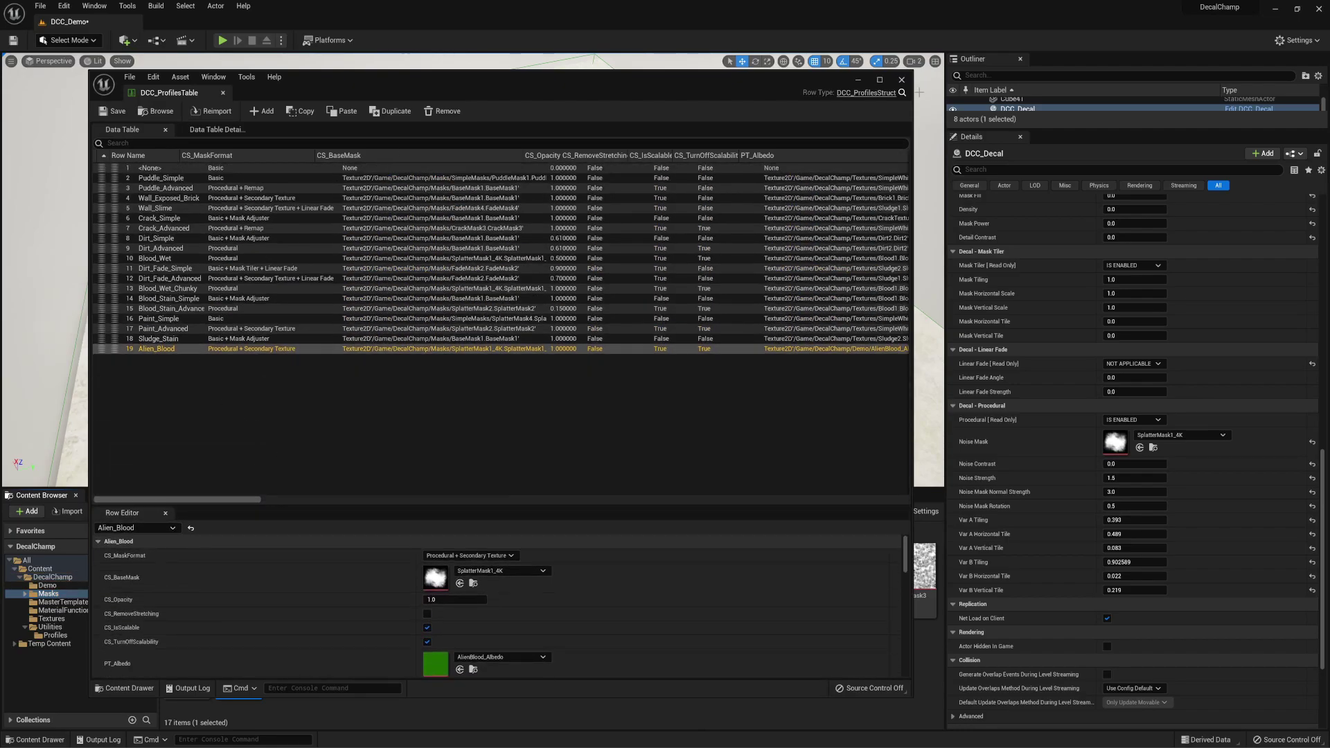
click(902, 80)
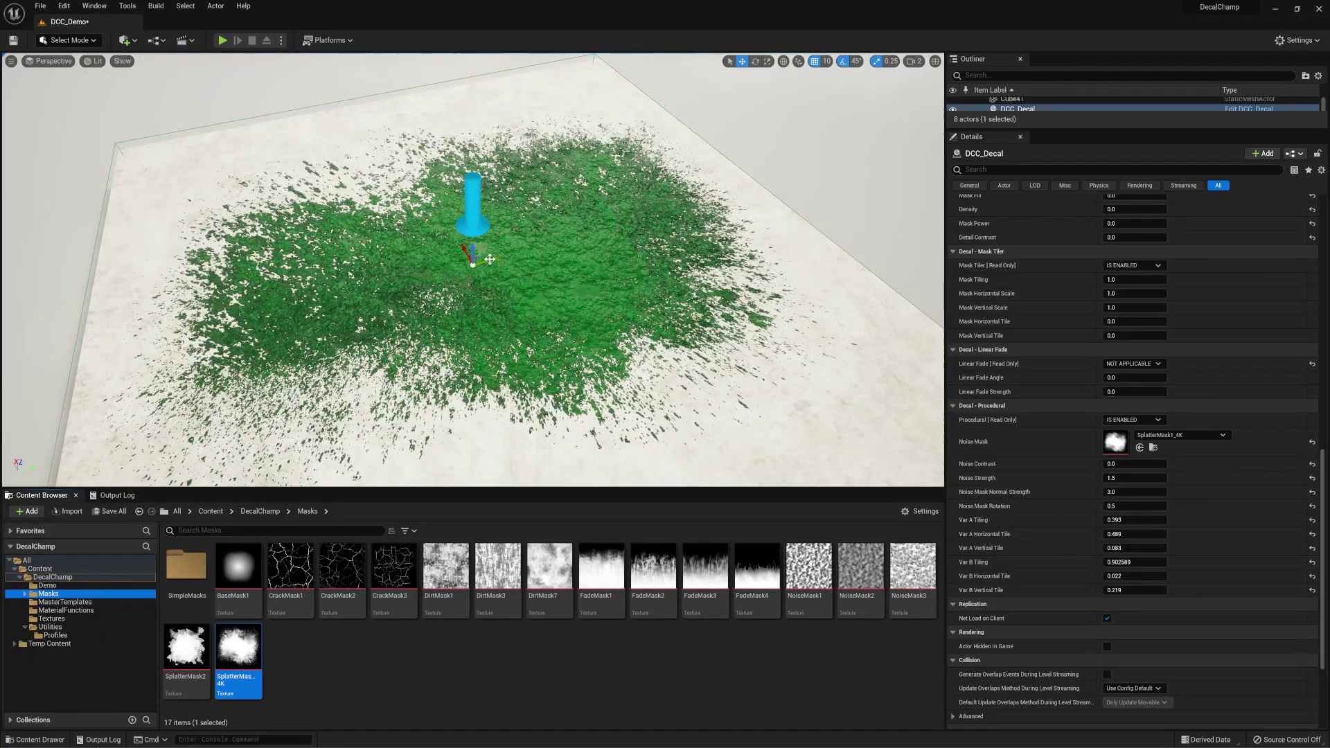
Load the Wall_Exposed_Brick profile onto the decal to replace its current settings
scroll(1088, 476, up, 10)
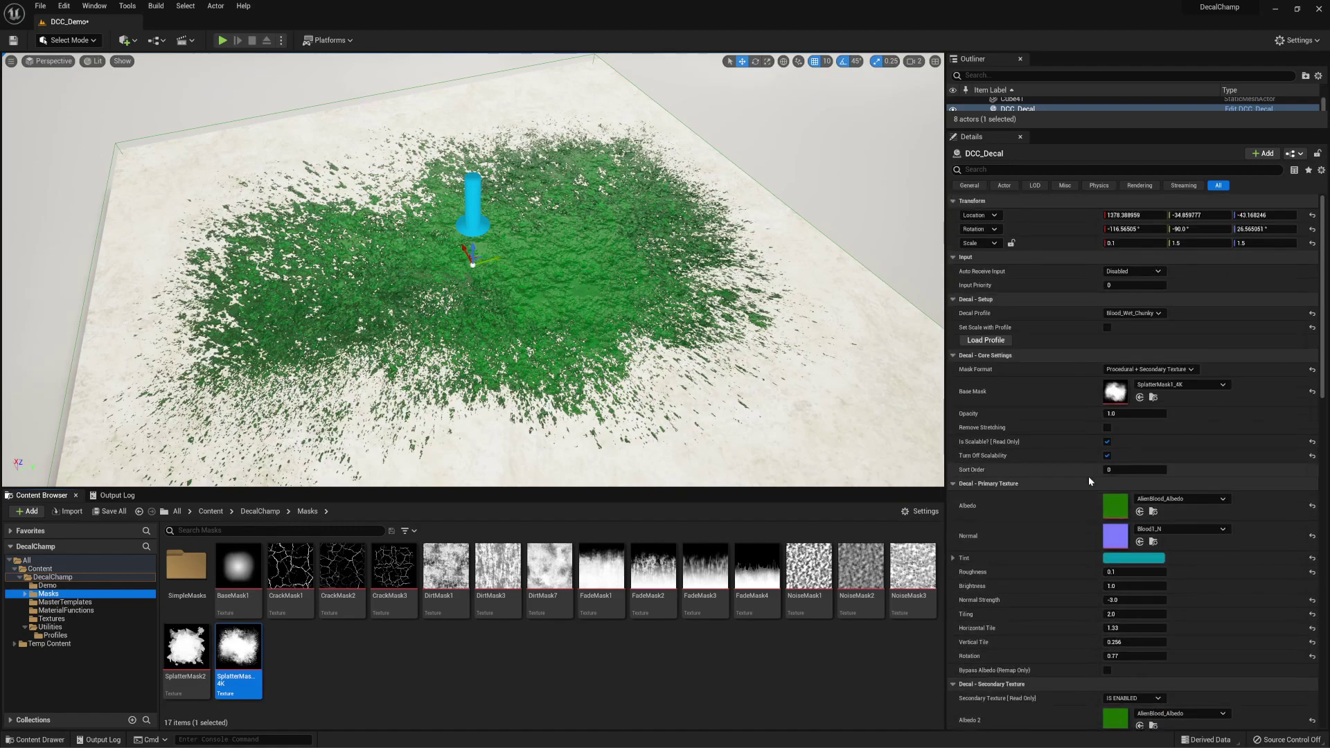
scroll(1088, 476, down, 1)
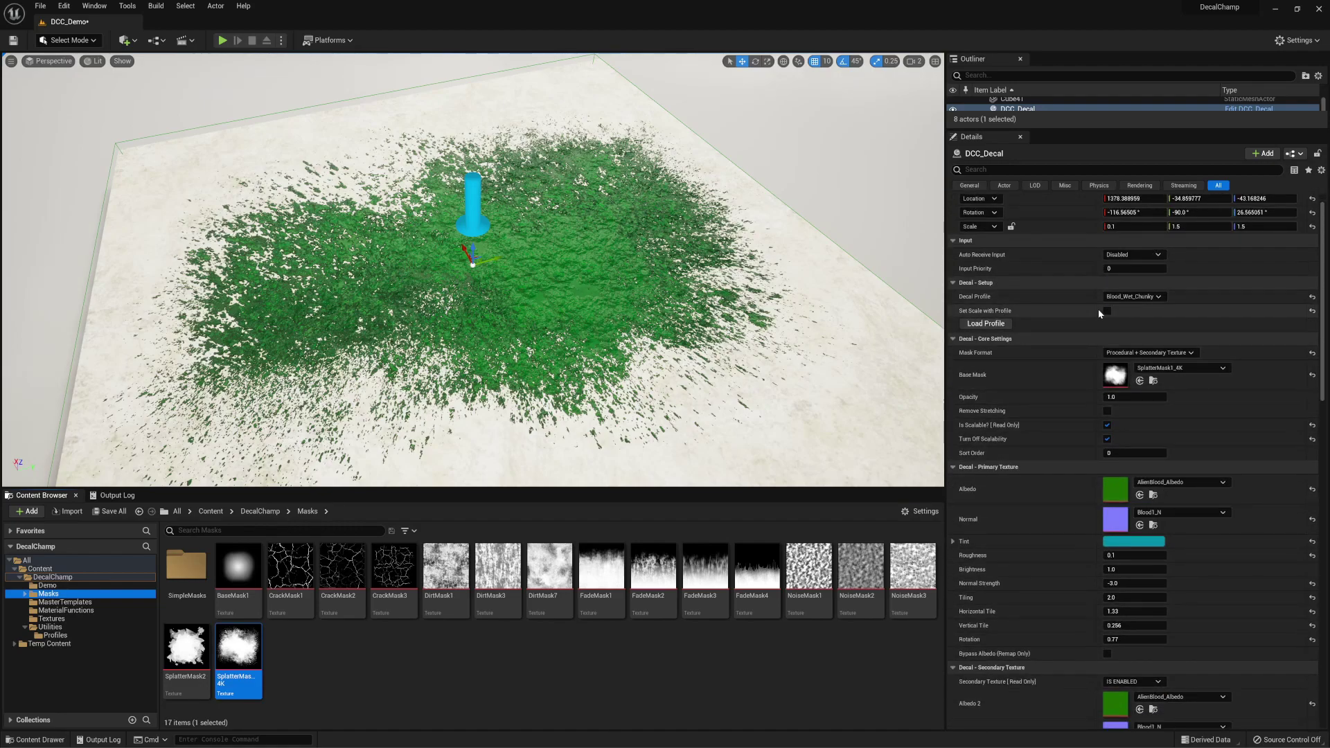
click(1158, 297)
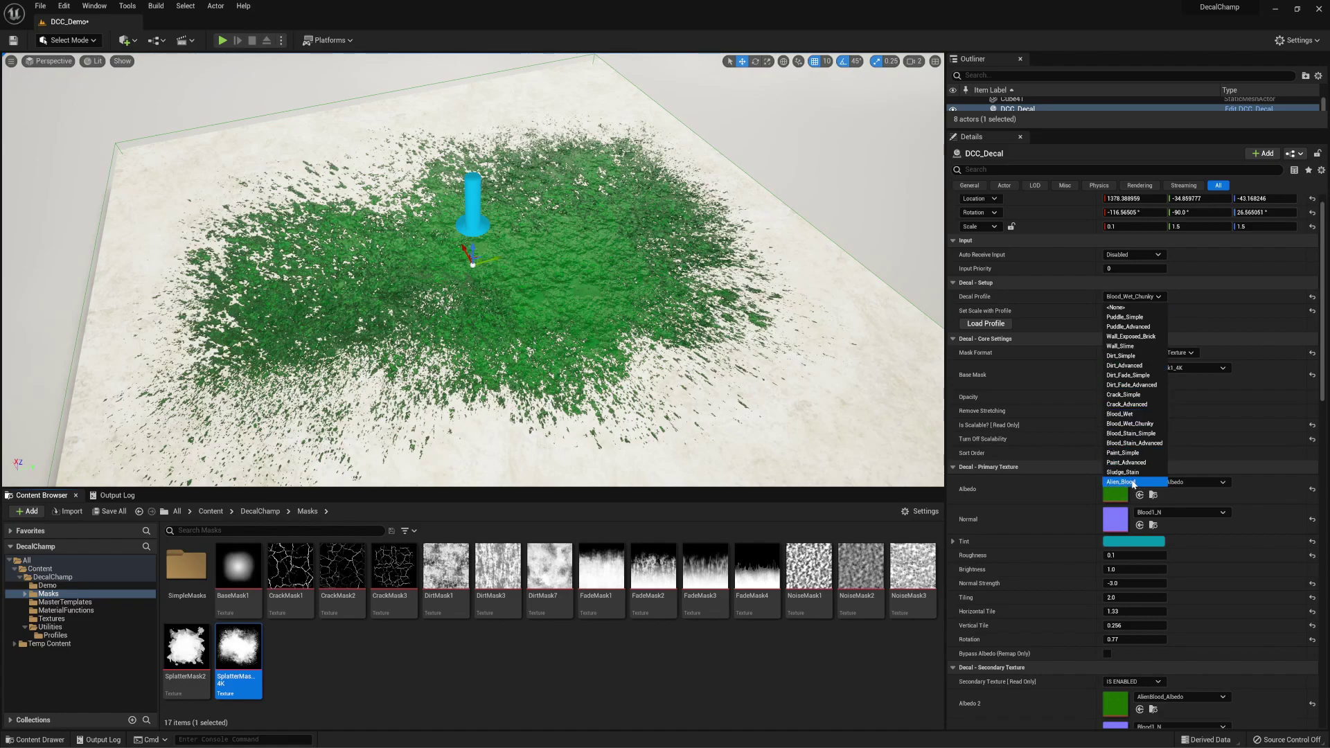
click(1138, 337)
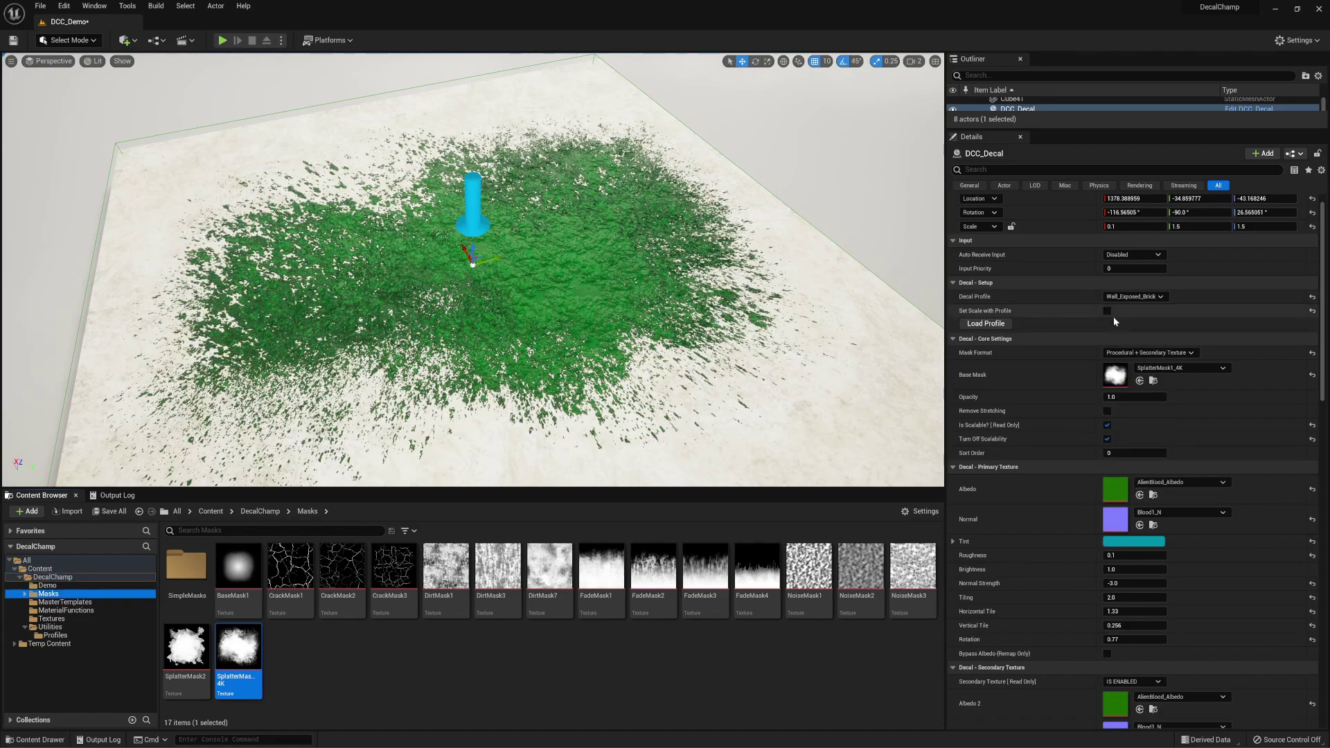
click(984, 324)
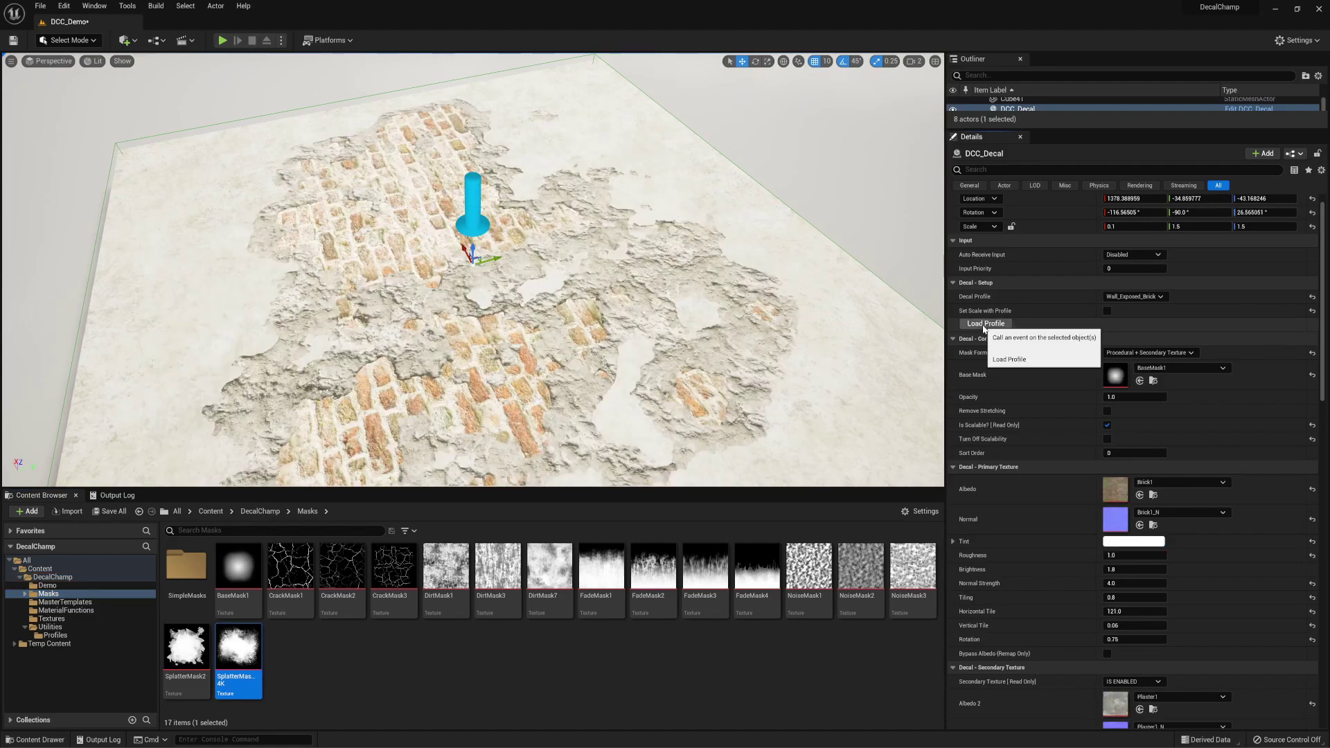
Select Alien_Blood as the decal's profile and load it to test the saved settings
click(1158, 296)
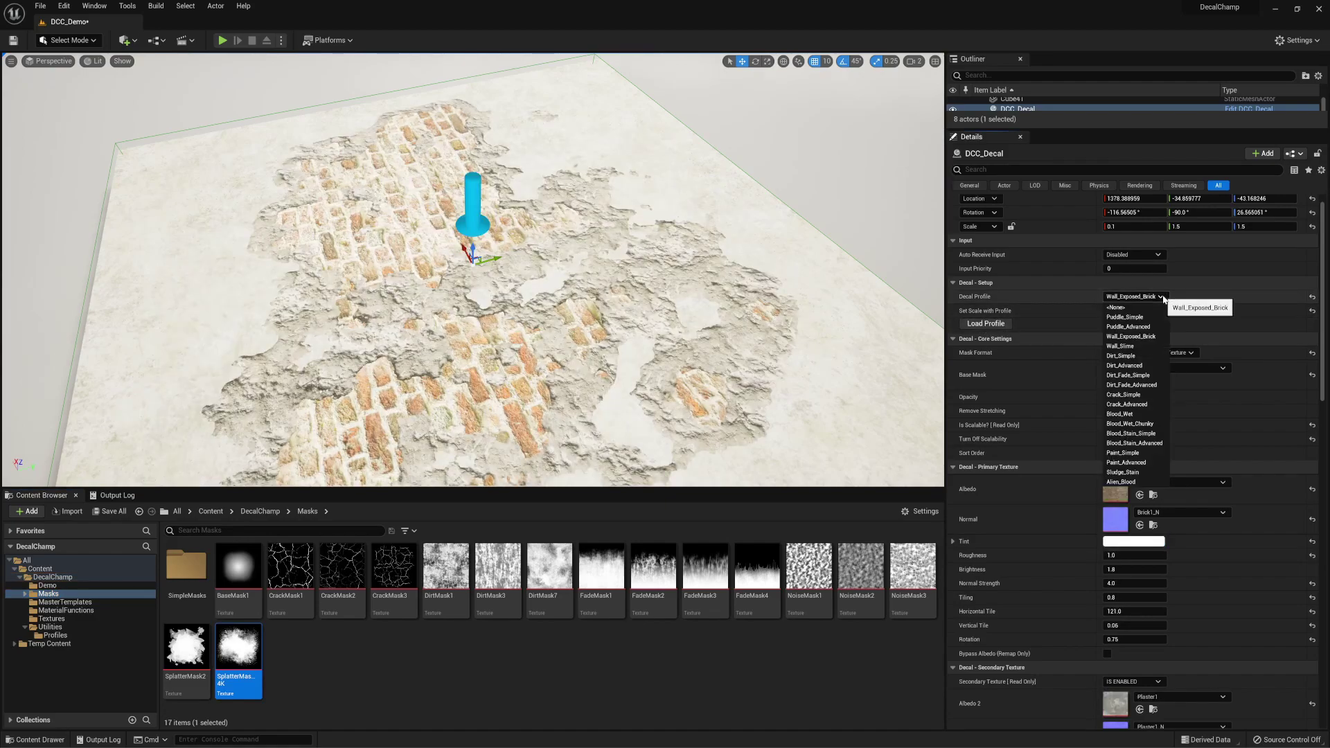
click(1136, 483)
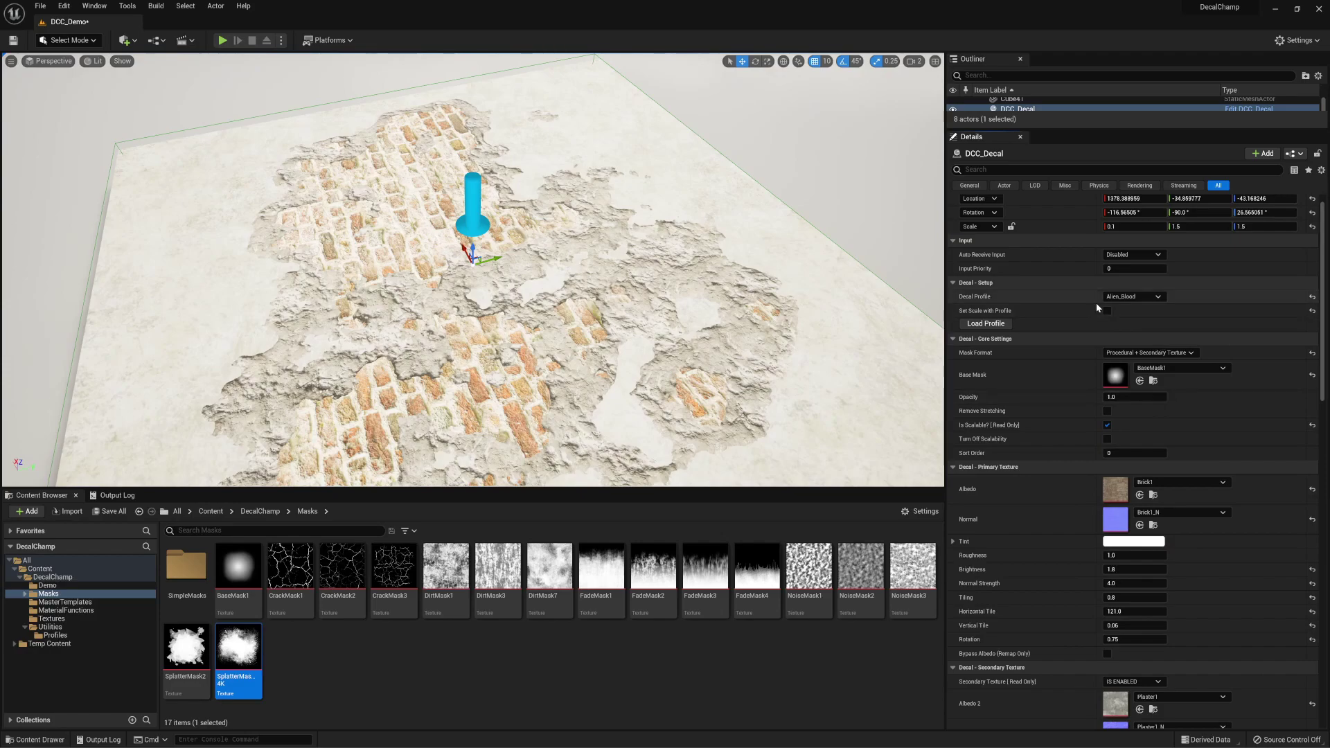
click(982, 324)
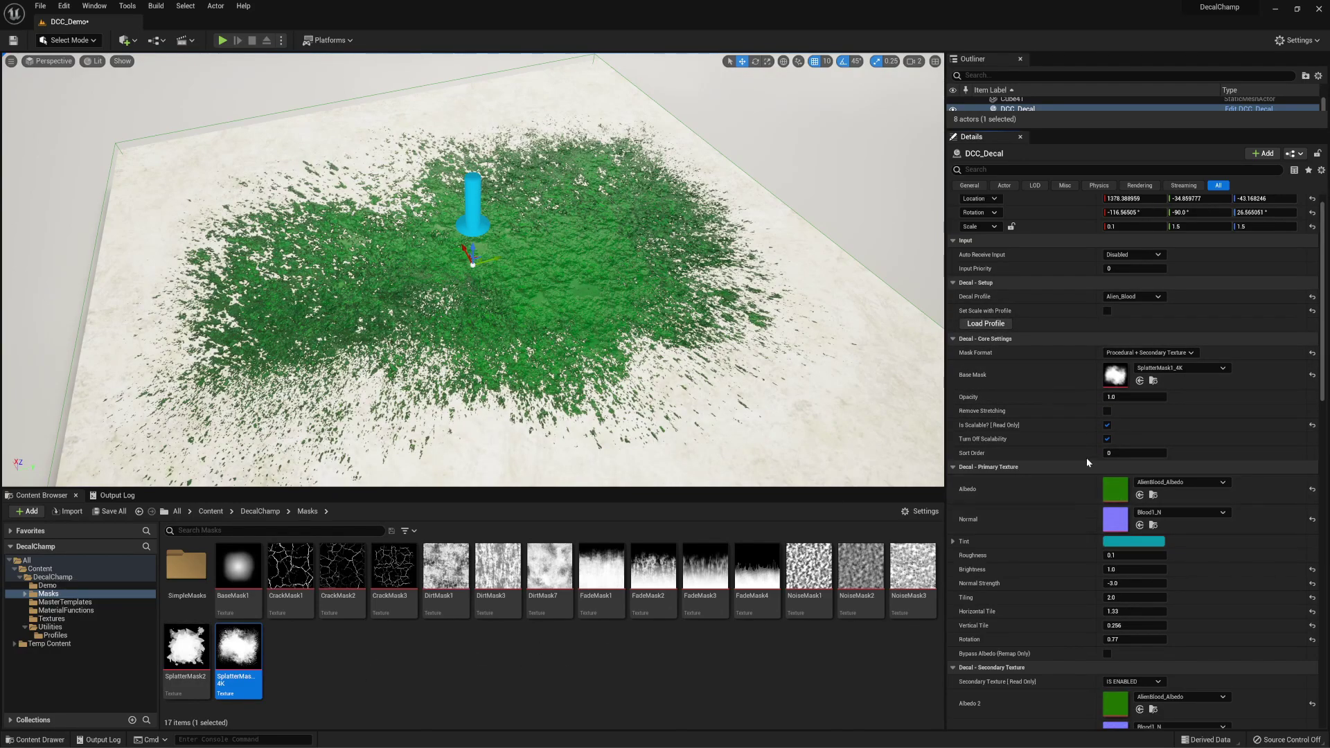
click(1157, 297)
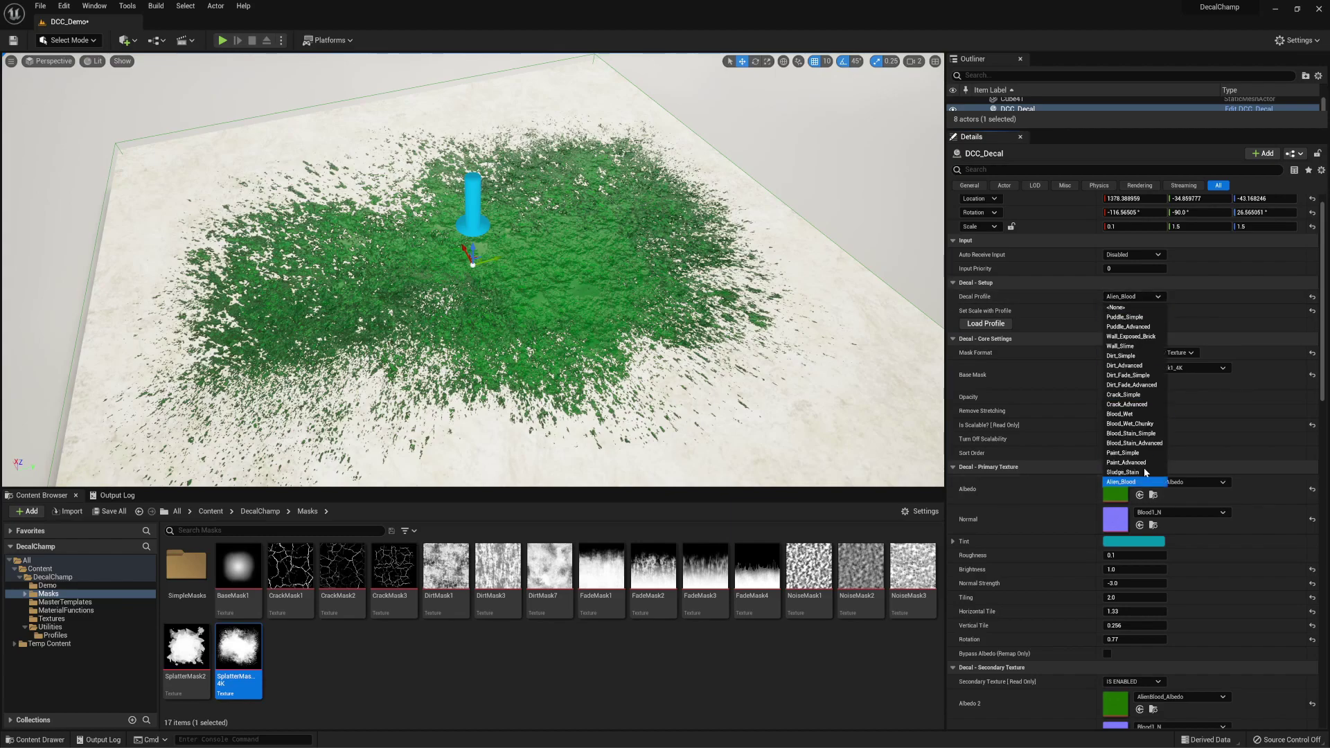
click(1136, 296)
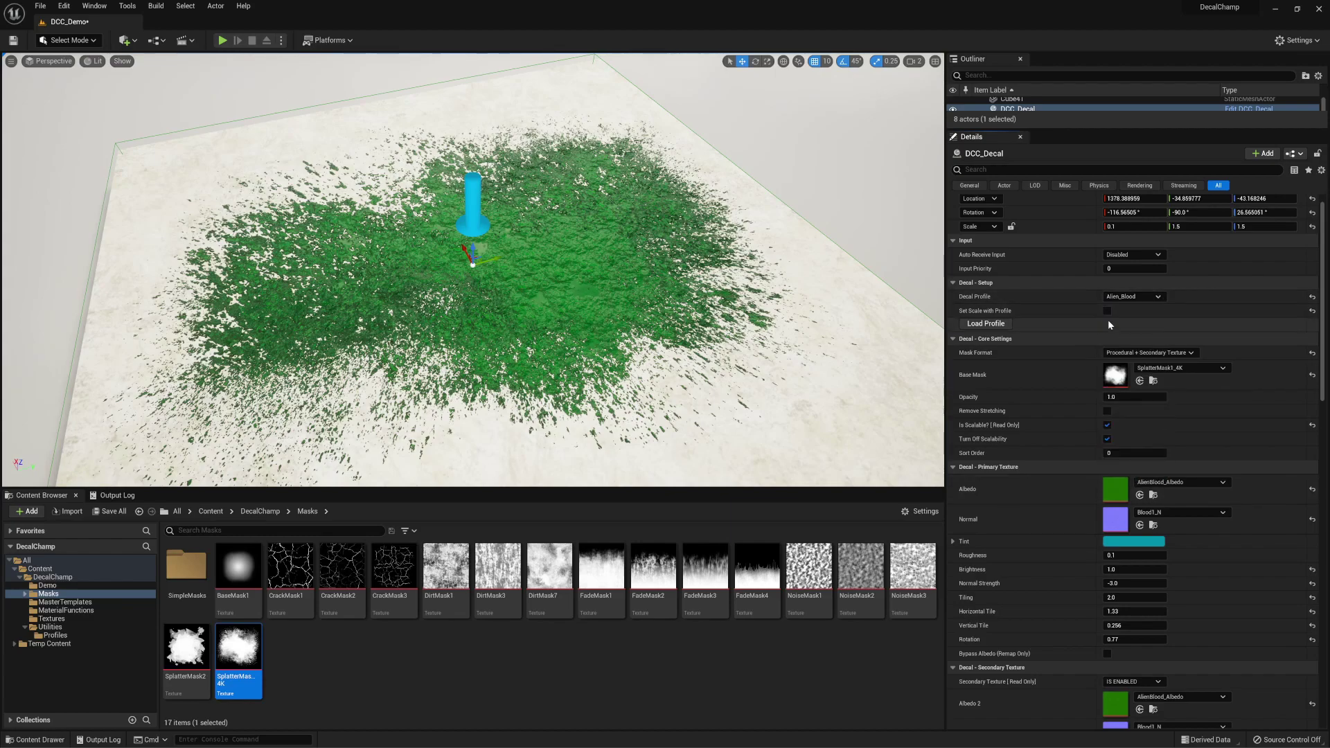
click(1157, 297)
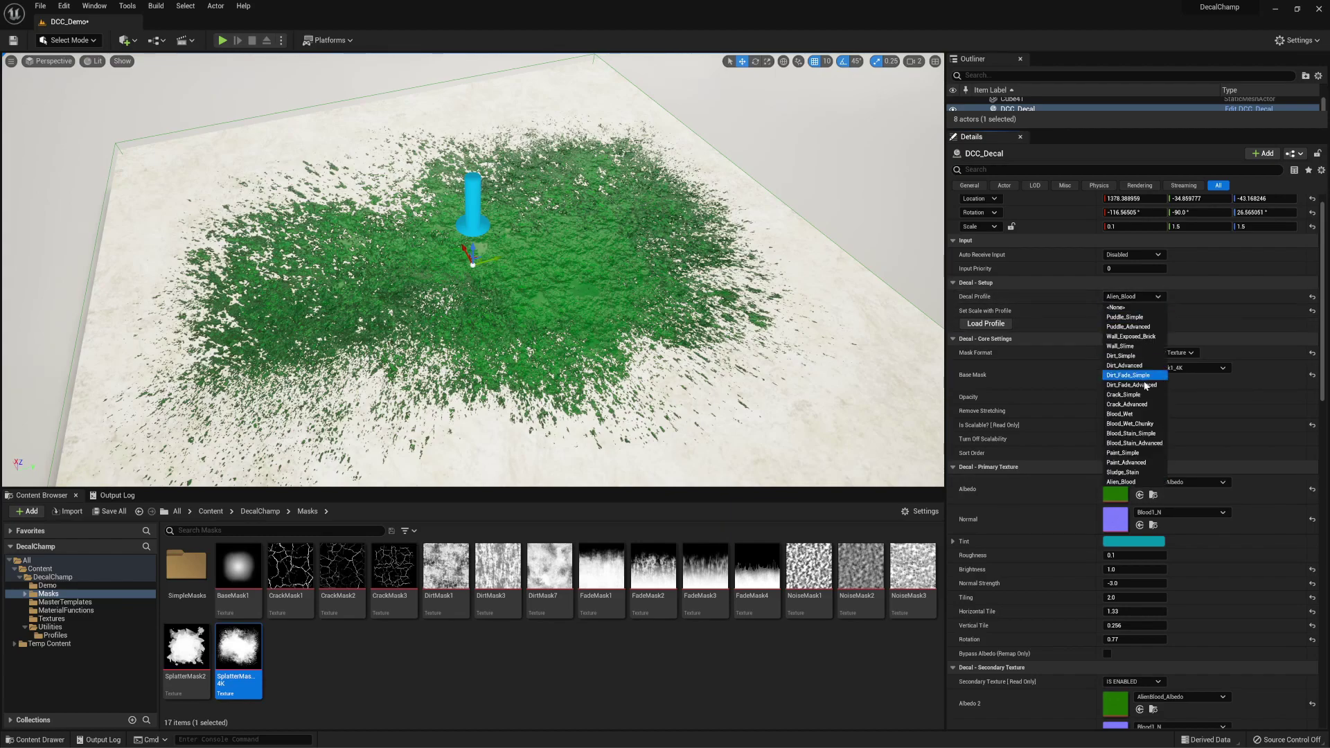
click(1164, 298)
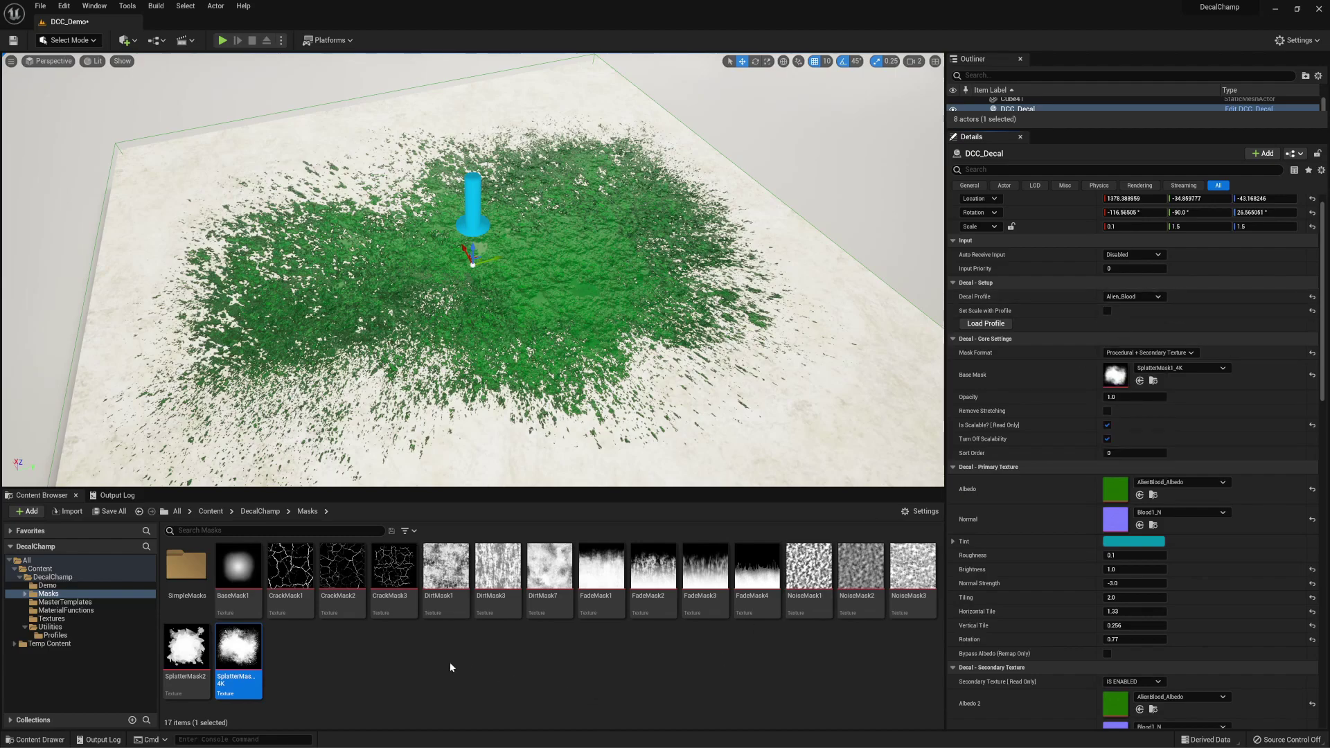
Show the profile assets in DecalChamp's Utilities/Profiles folder
click(55, 635)
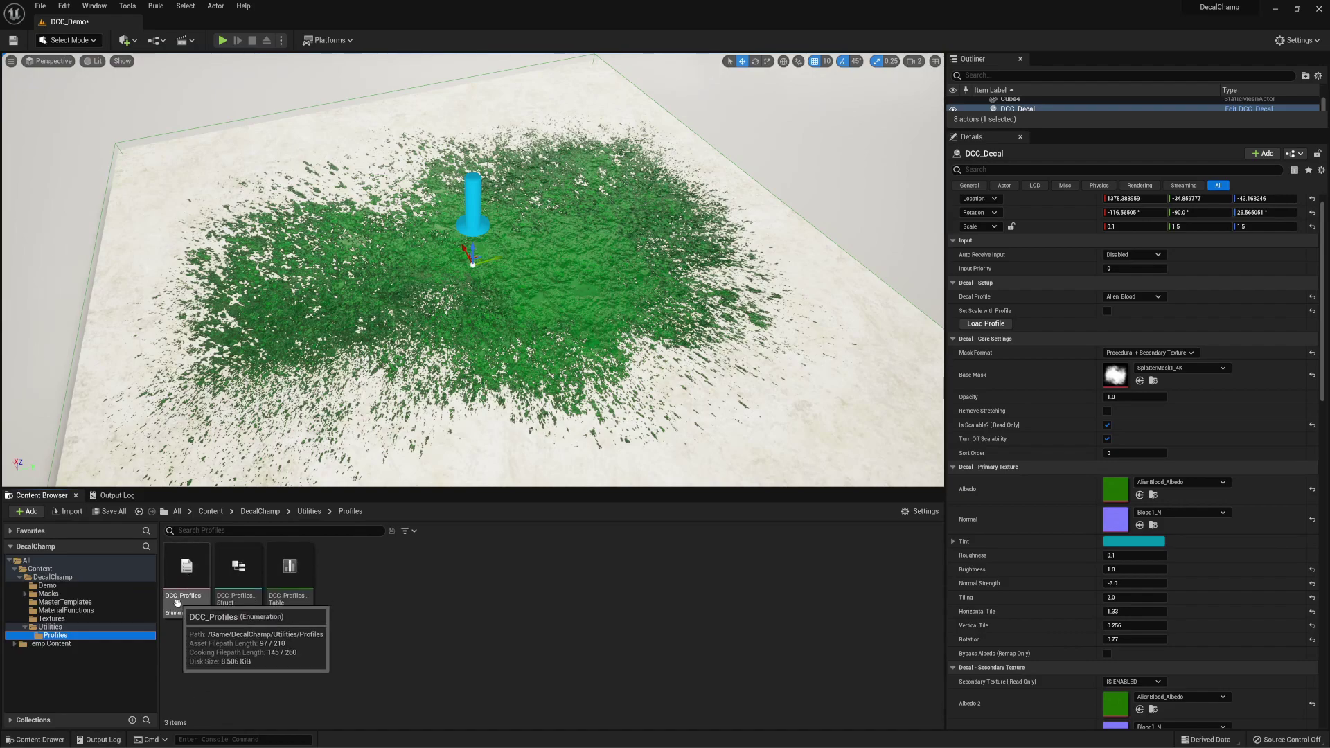
click(186, 569)
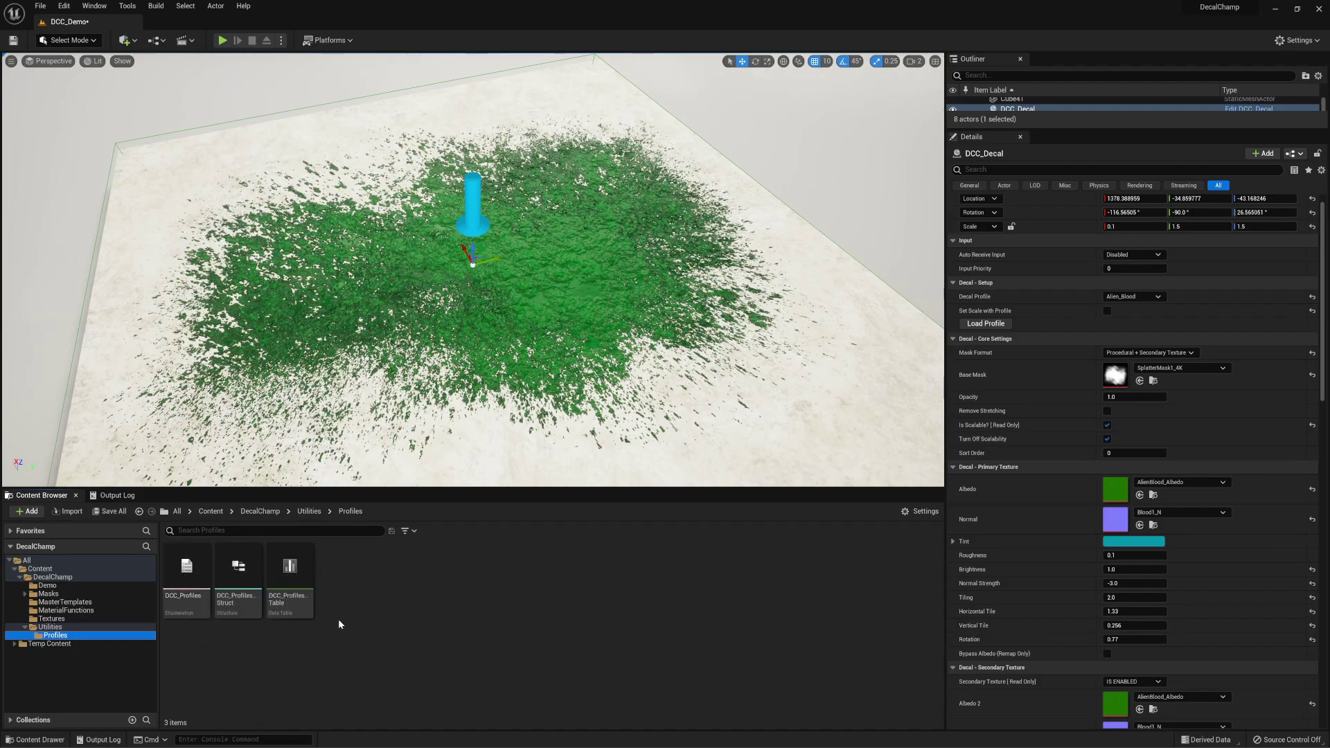